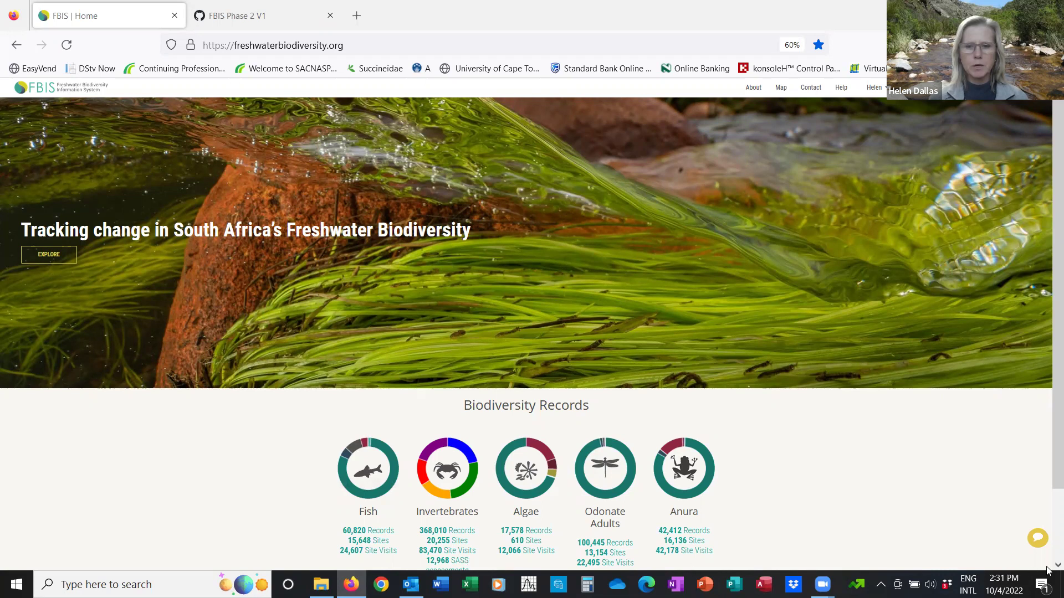
# Explore from the home page to open the biodiversity map, and enlarge the page to 80%.
pyautogui.scroll(-1, 1048, 569)
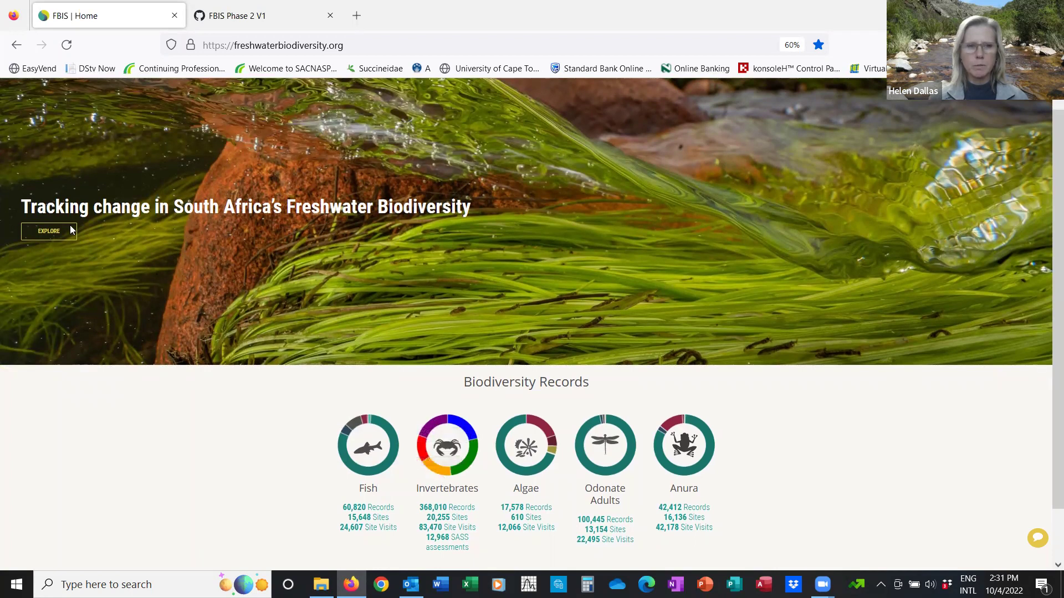
pyautogui.click(50, 233)
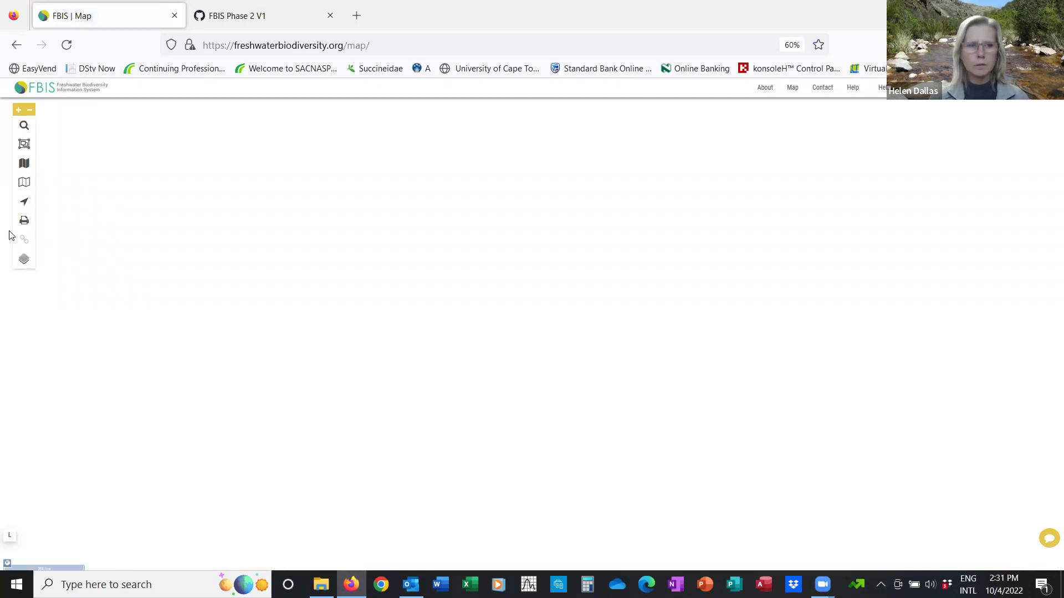
pyautogui.hotkey('ctrl', '+')
pyautogui.hotkey('ctrl', '+')
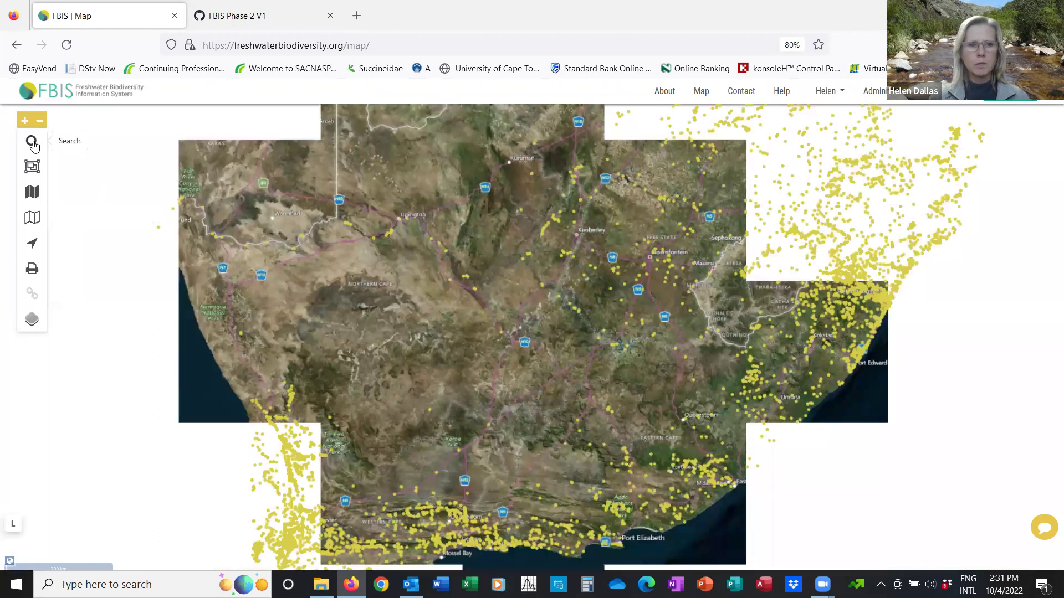
# Search the map records for the site code G2EERS-JONKE.
pyautogui.click(32, 142)
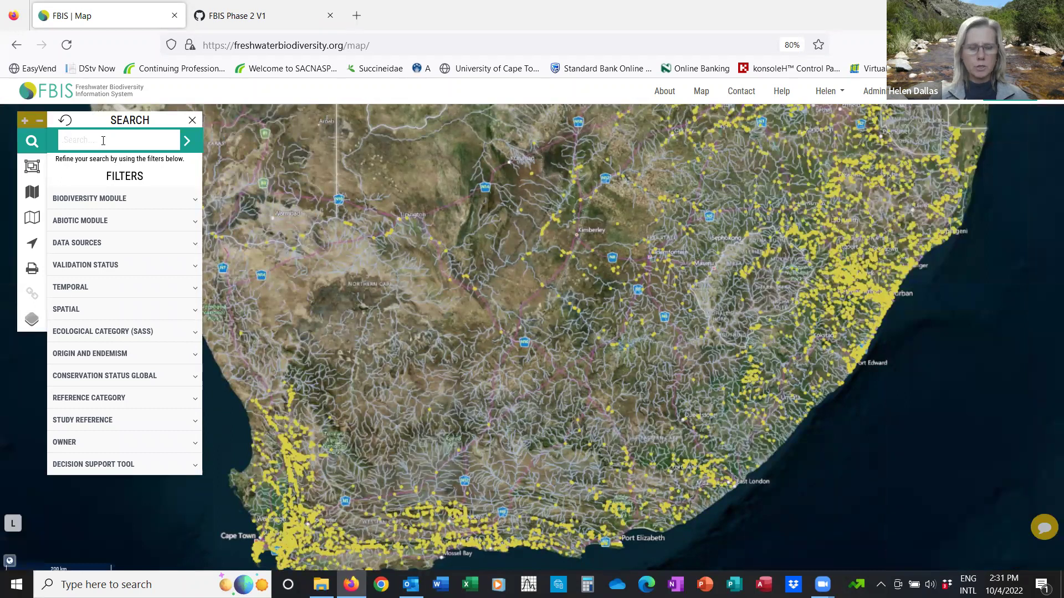
pyautogui.write('g2')
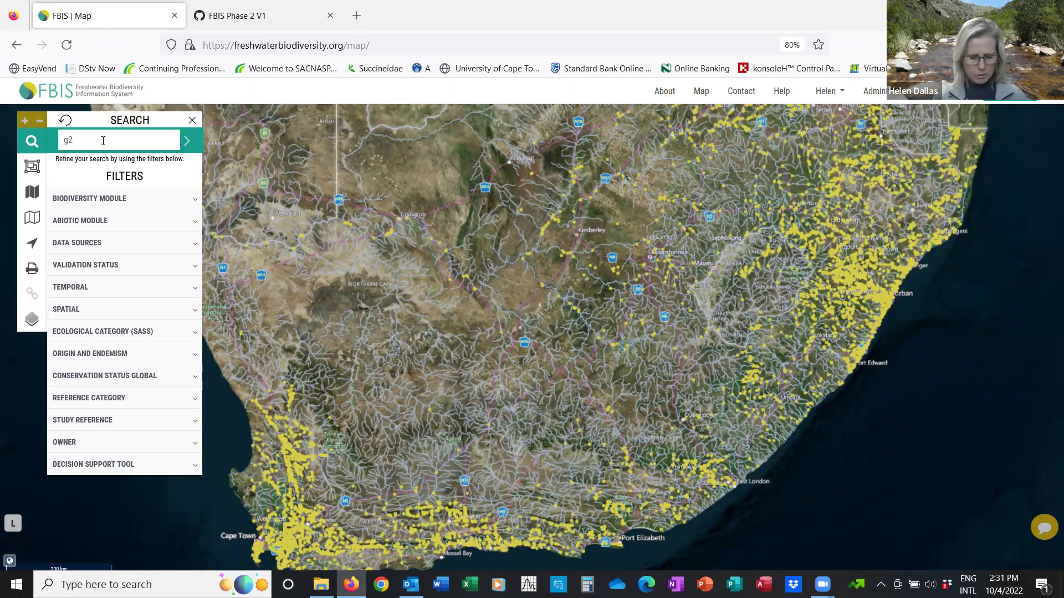
pyautogui.write('eers-jonke')
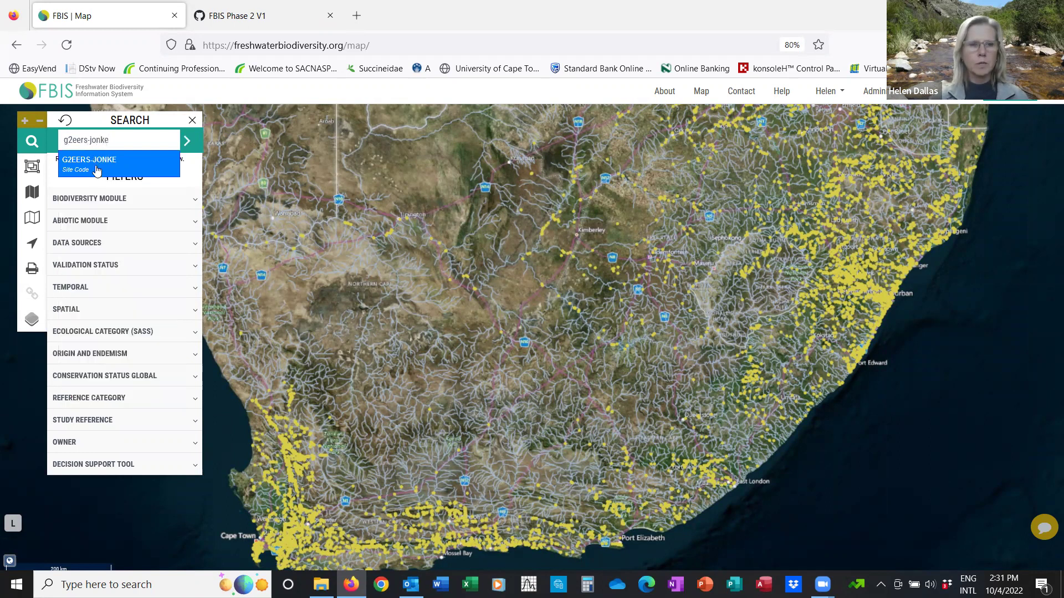
pyautogui.click(97, 170)
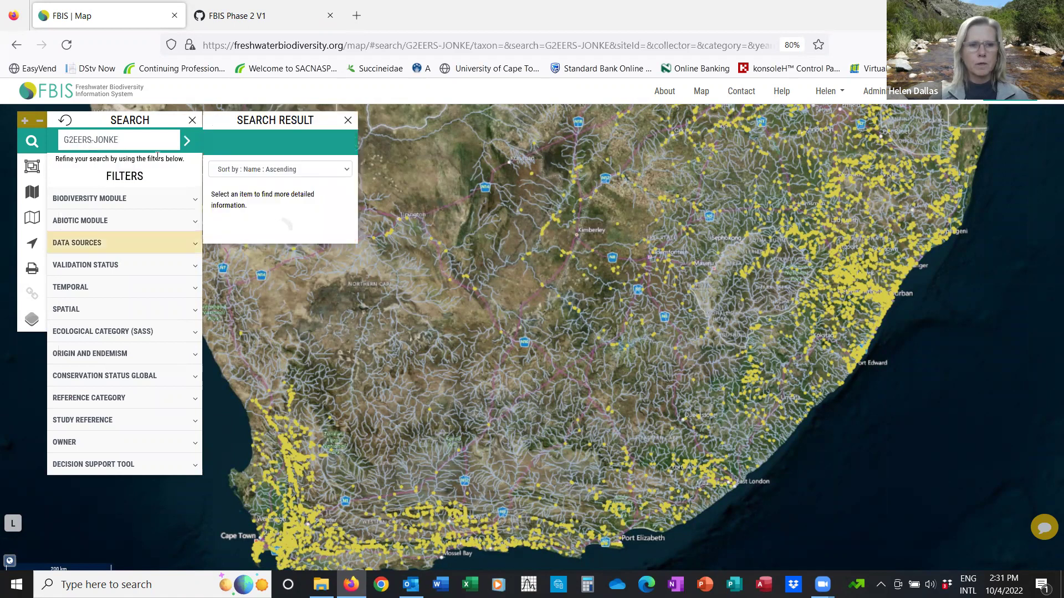
pyautogui.click(189, 143)
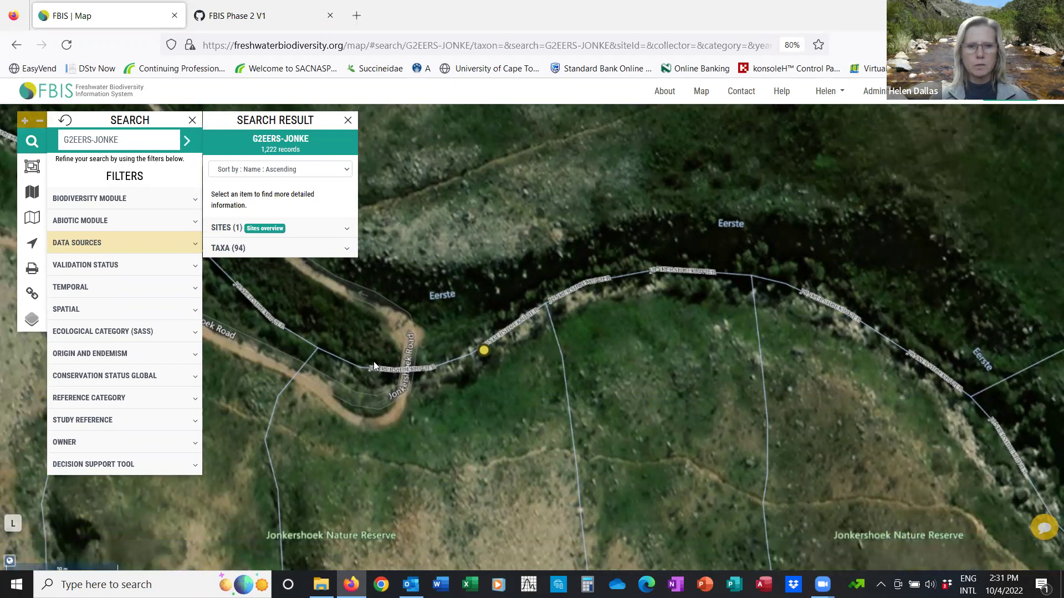
# Show the details of site G2EERS-JONKE from the search results and open its SASS dashboard.
pyautogui.click(259, 229)
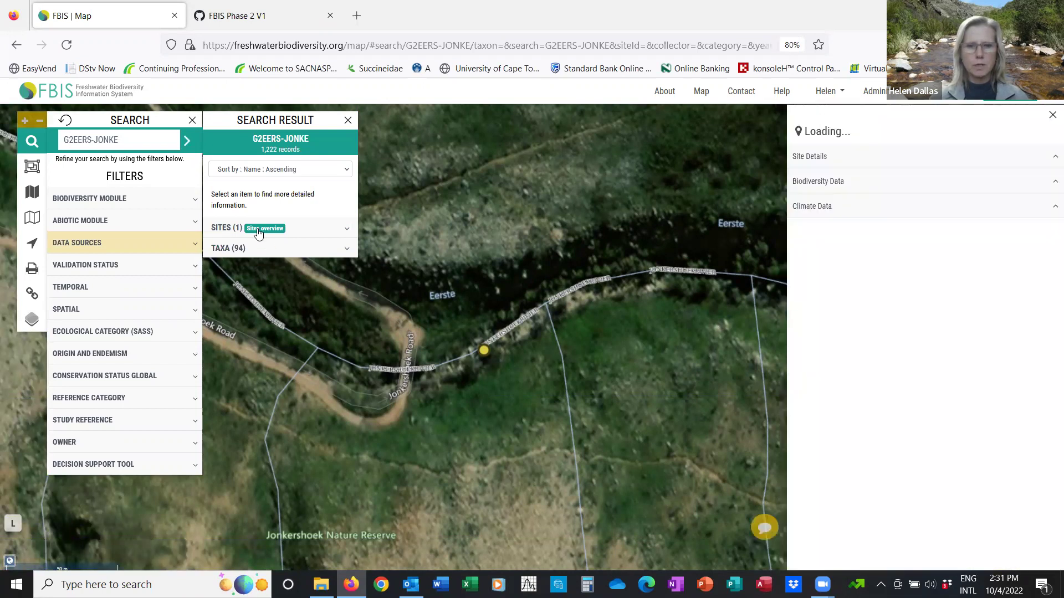
pyautogui.click(223, 236)
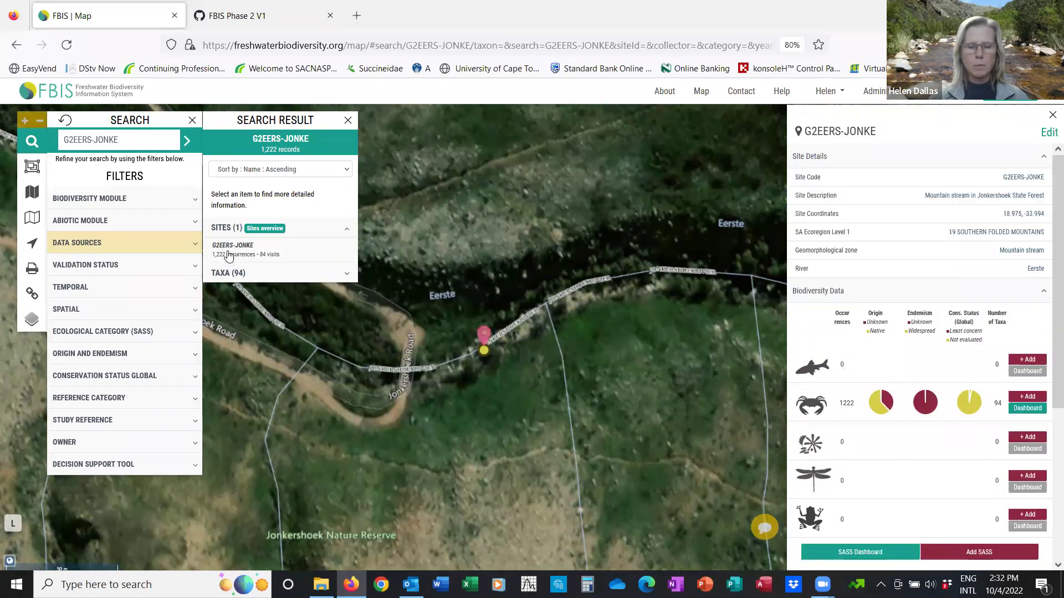
pyautogui.click(229, 256)
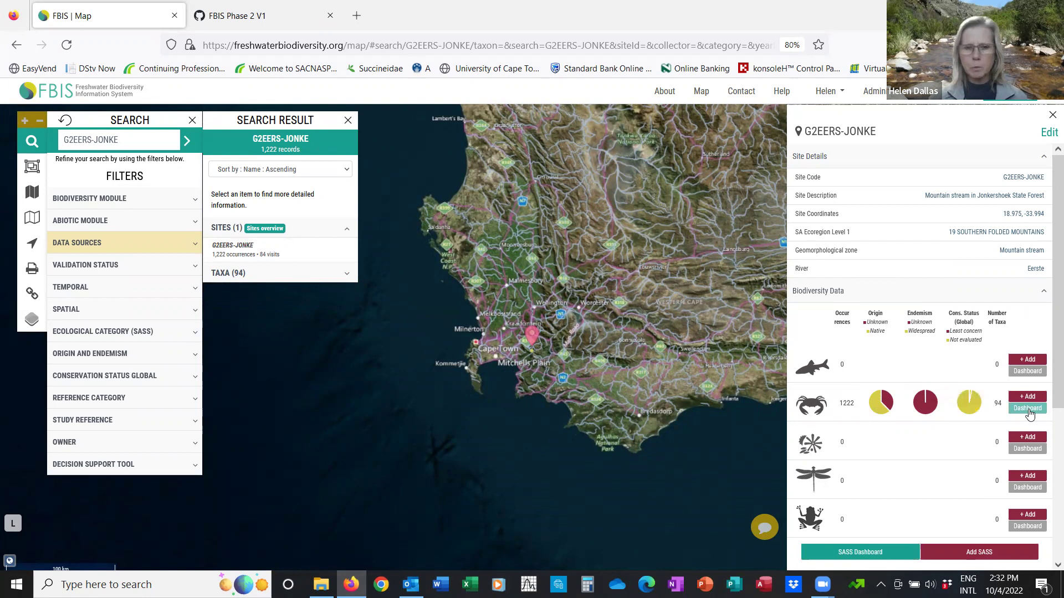
pyautogui.click(870, 557)
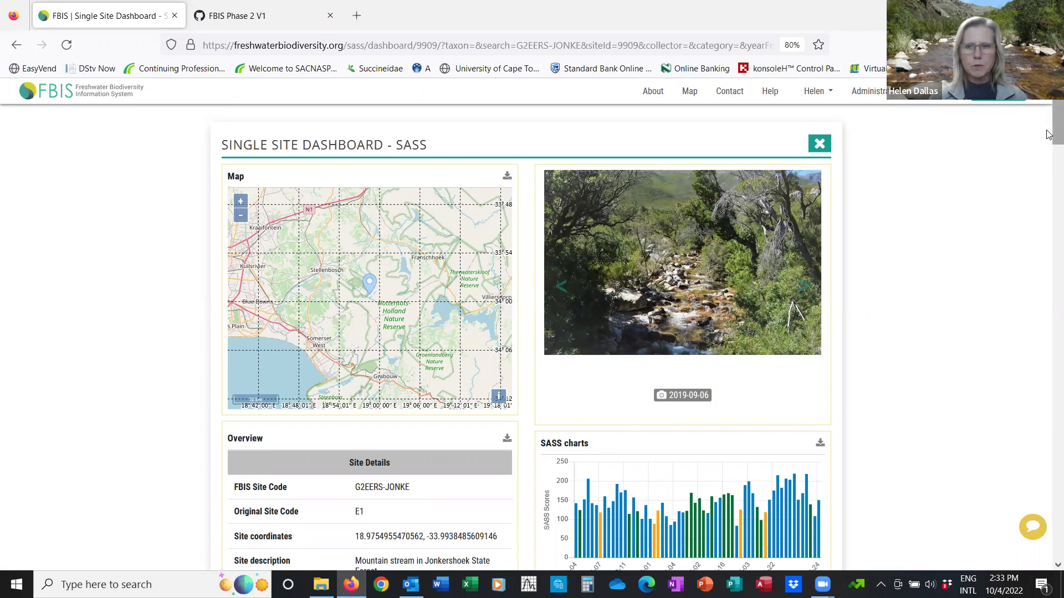
# Zoom in on the dashboard's site map and examine the site overview, SASS charts and summary metrics.
pyautogui.scroll(-1, 1049, 133)
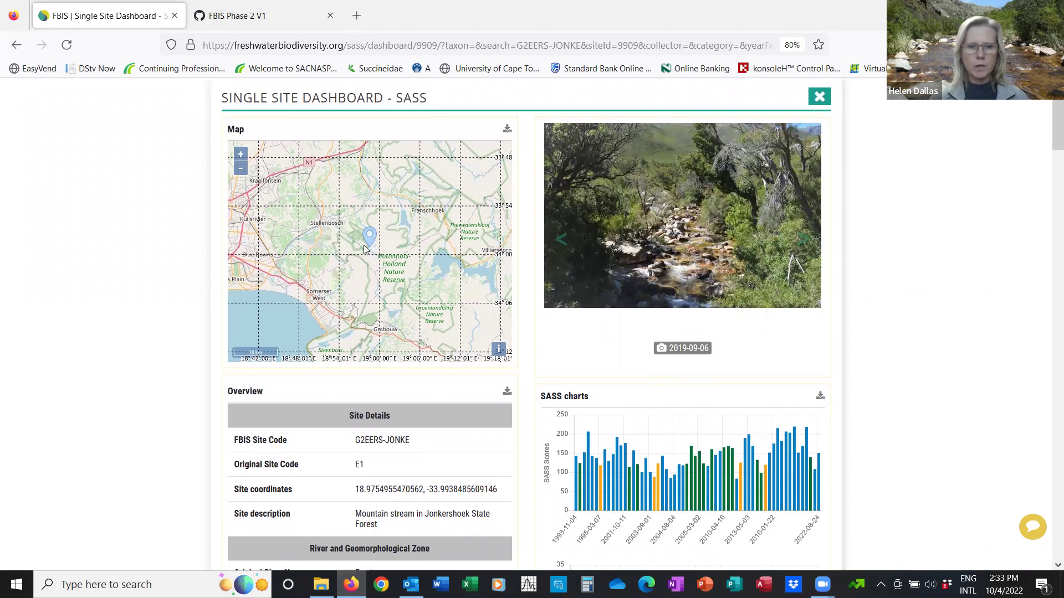
pyautogui.scroll(2, 363, 249)
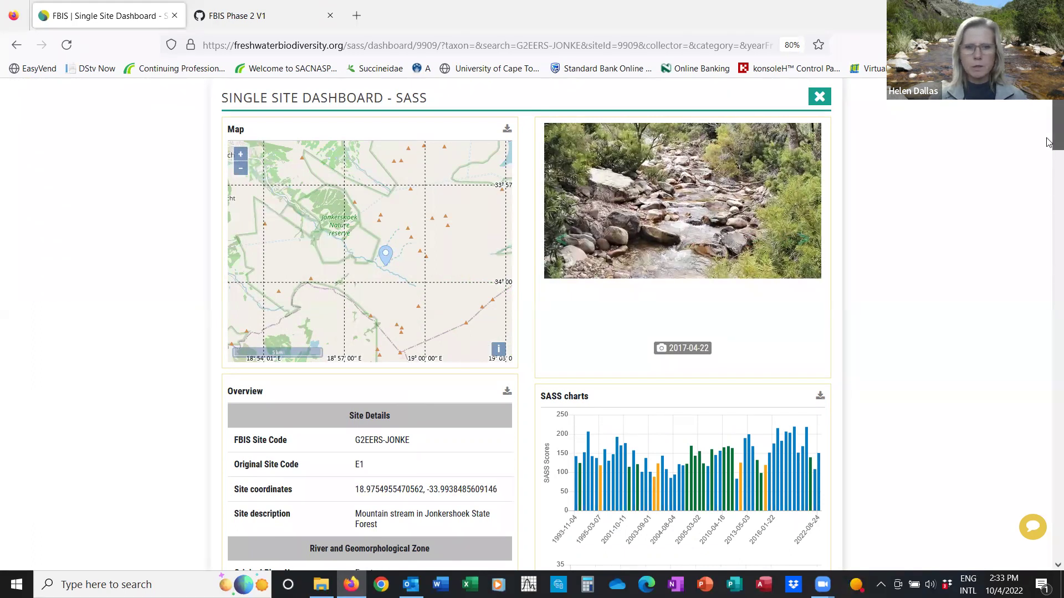
pyautogui.scroll(-1, 1049, 156)
pyautogui.scroll(-5, 1049, 155)
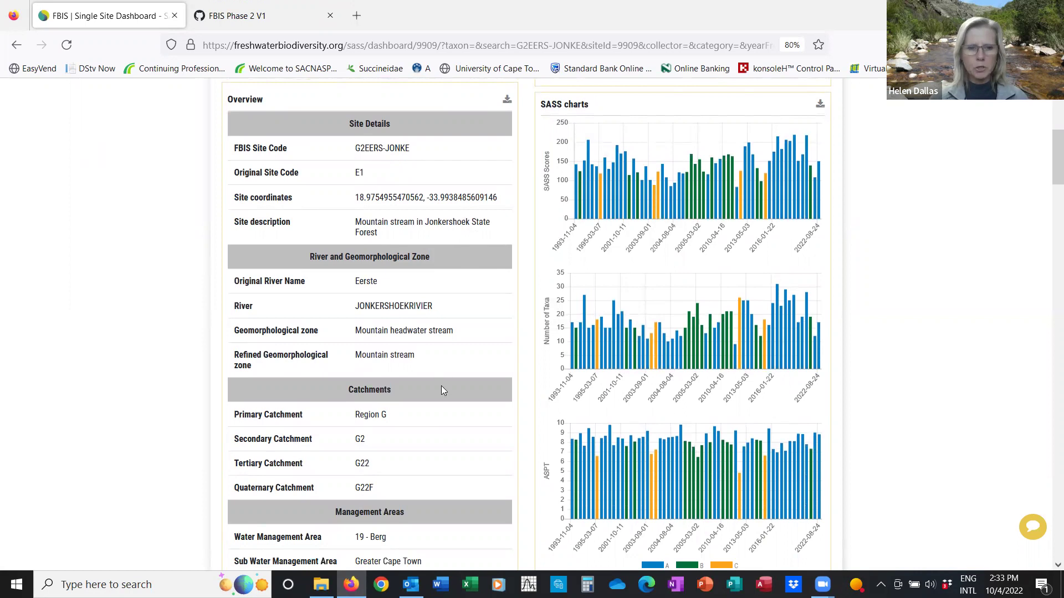
pyautogui.scroll(-3, 441, 386)
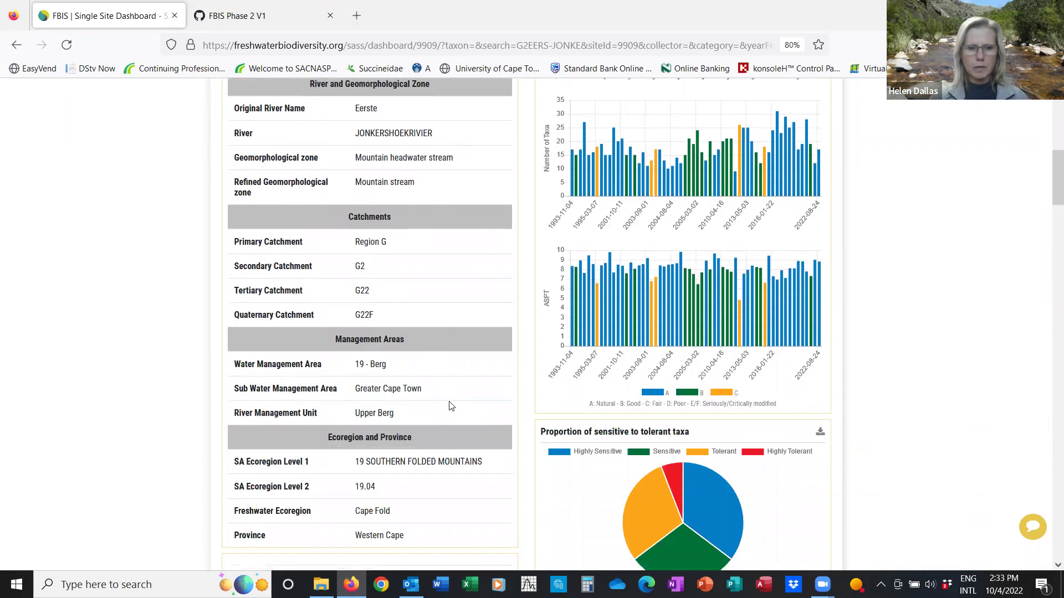
pyautogui.scroll(-2, 435, 349)
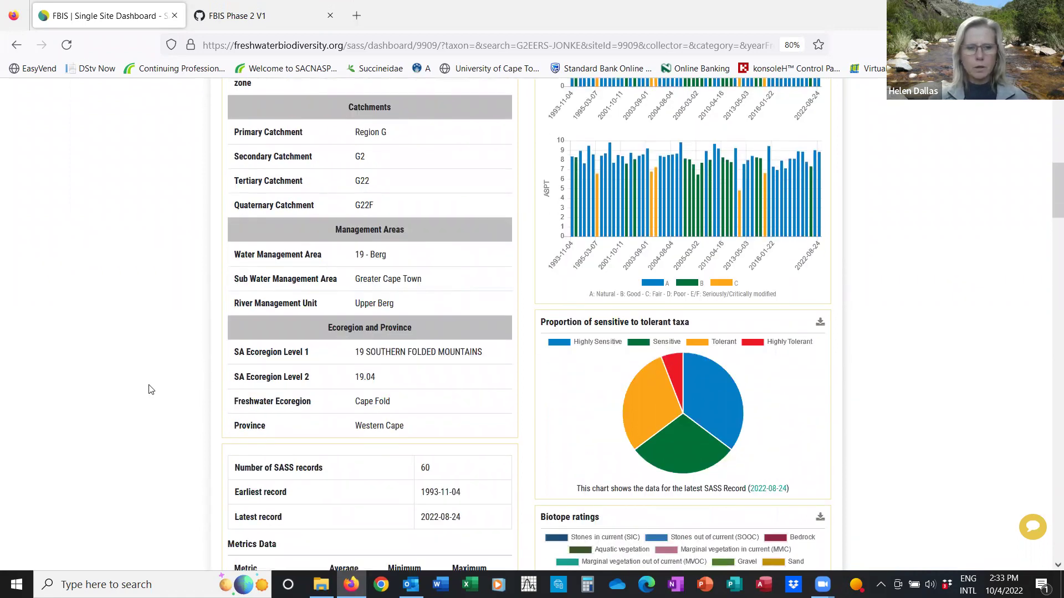
pyautogui.scroll(-3, 149, 390)
pyautogui.scroll(-1, 148, 389)
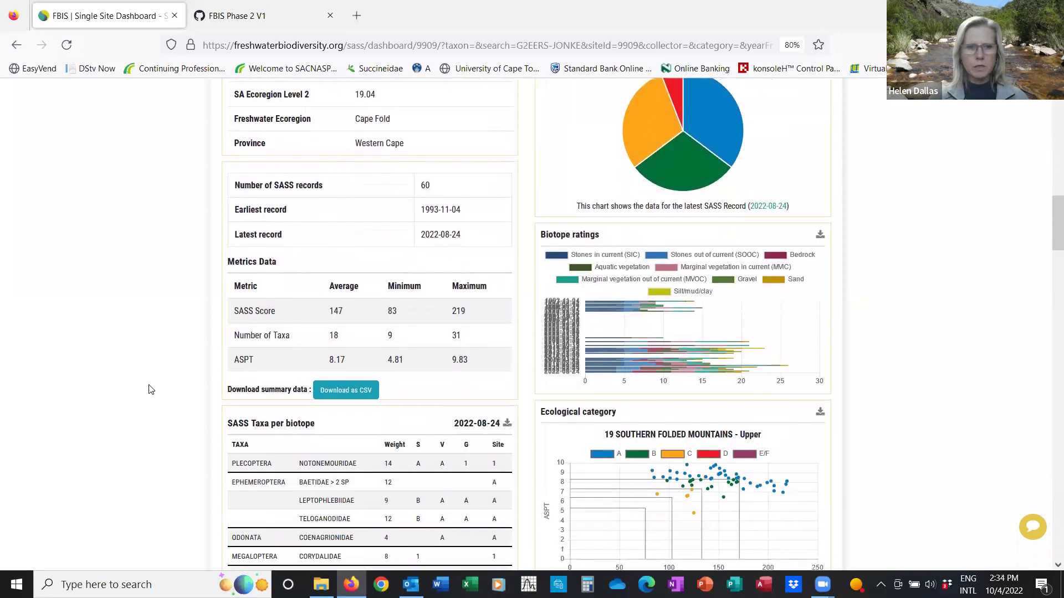
pyautogui.scroll(-1, 148, 390)
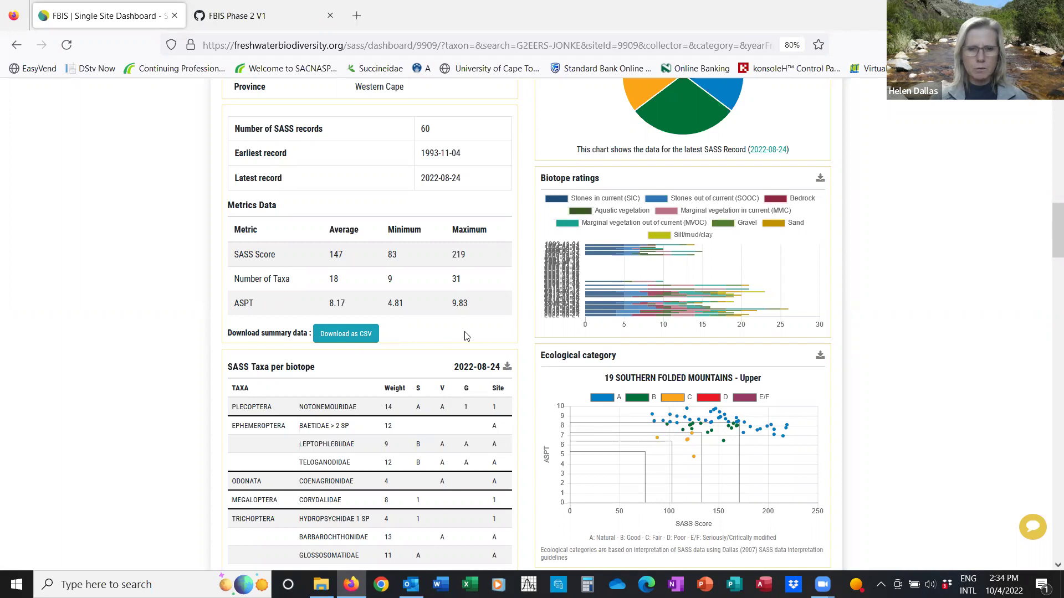
pyautogui.scroll(-1, 498, 344)
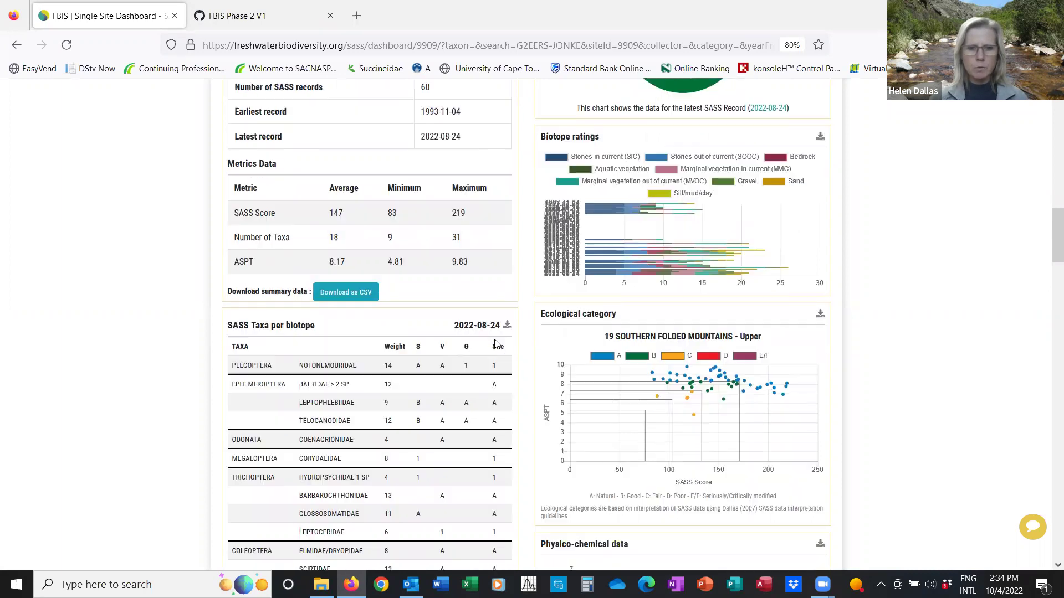
# Review the SASS taxa per biotope and SASS records, and download all SASS data for the site as CSV.
pyautogui.scroll(-3, 497, 344)
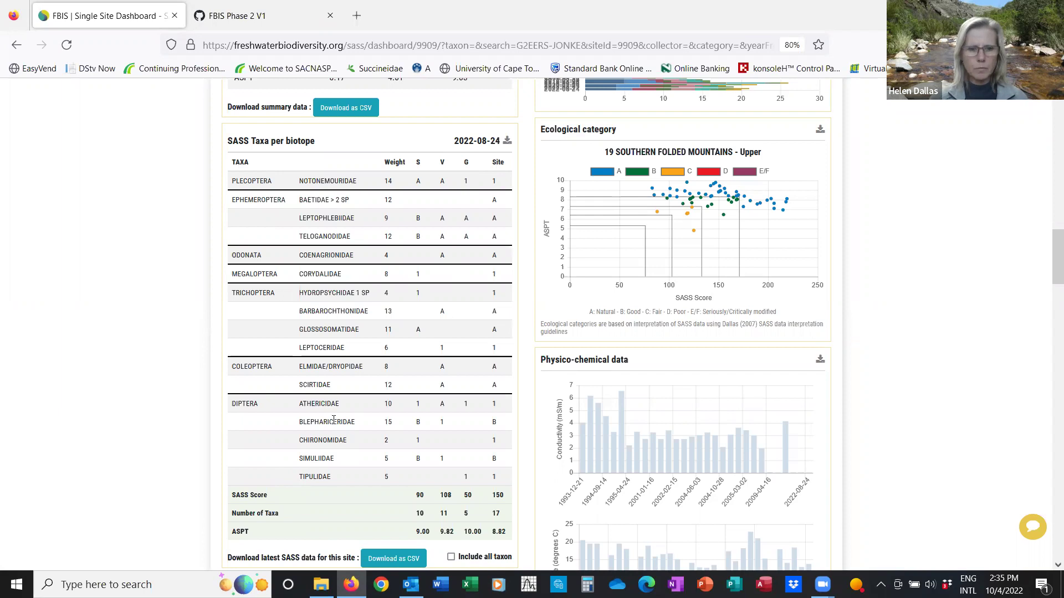
pyautogui.scroll(-3, 333, 422)
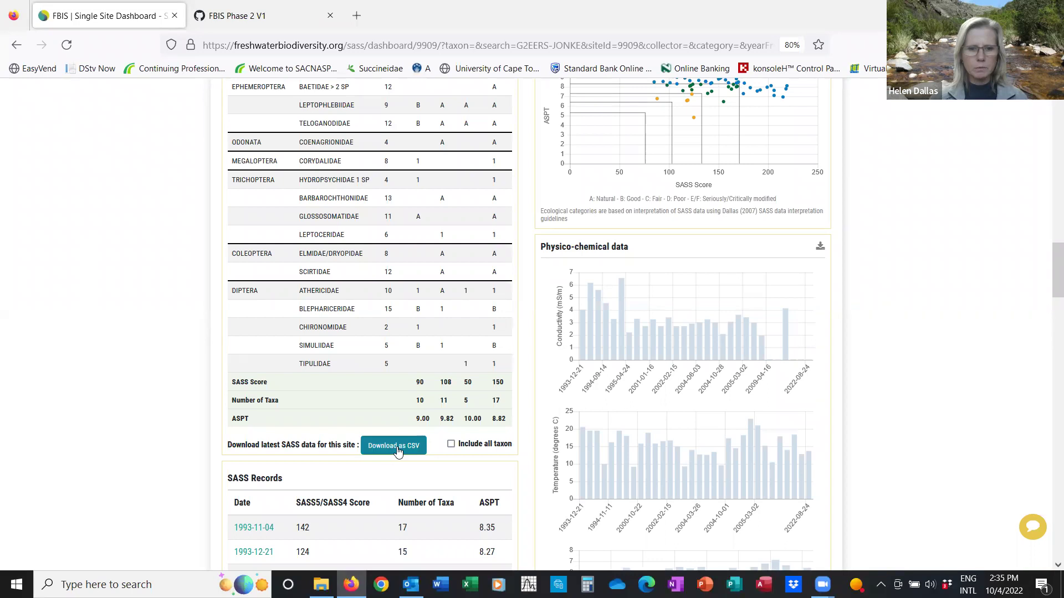
pyautogui.scroll(-5, 398, 452)
pyautogui.scroll(-1, 398, 452)
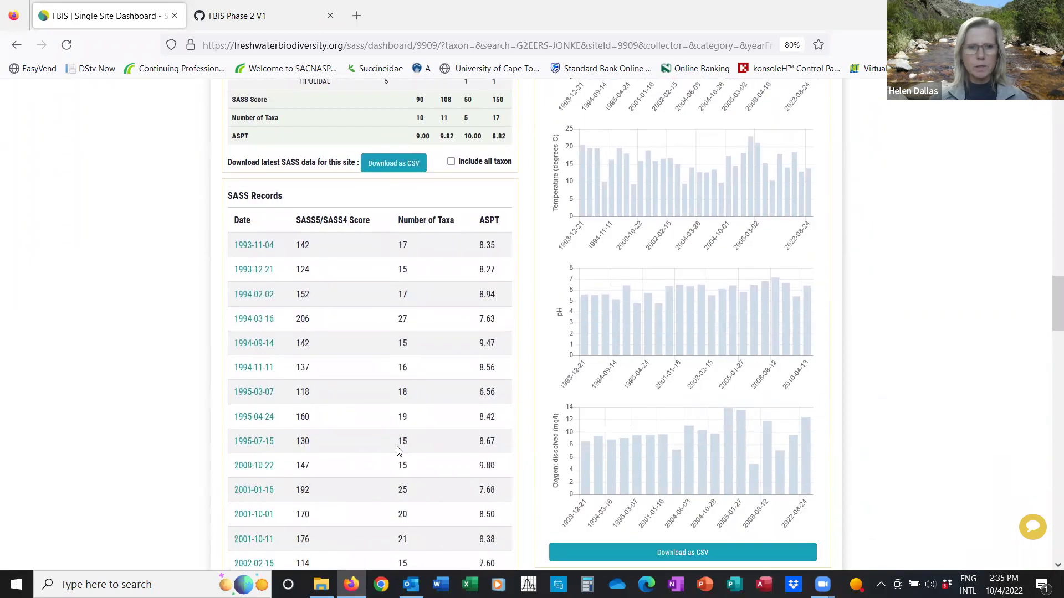
pyautogui.scroll(-2, 398, 452)
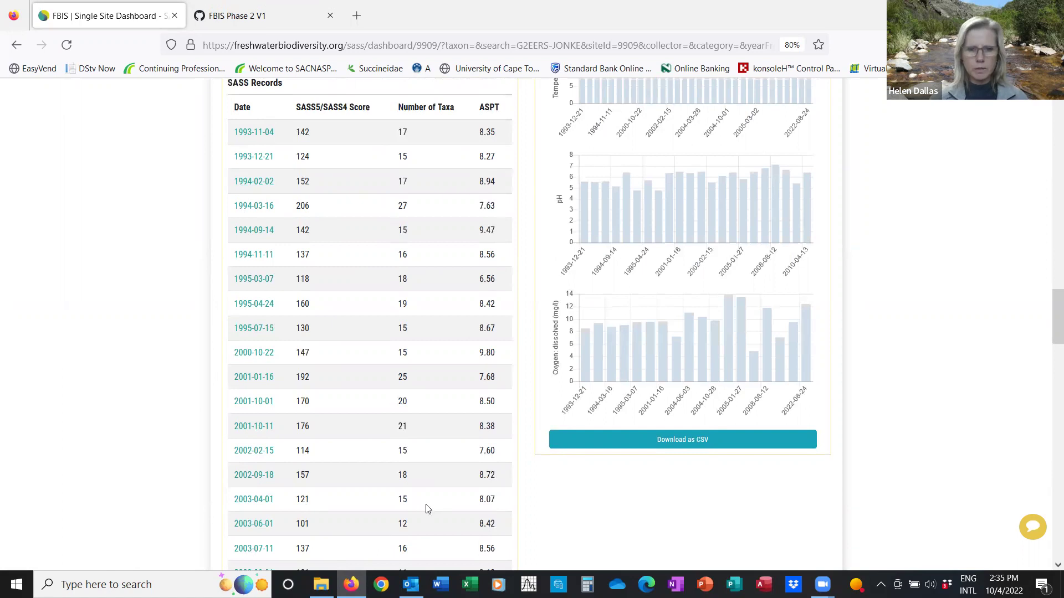
pyautogui.scroll(2, 427, 507)
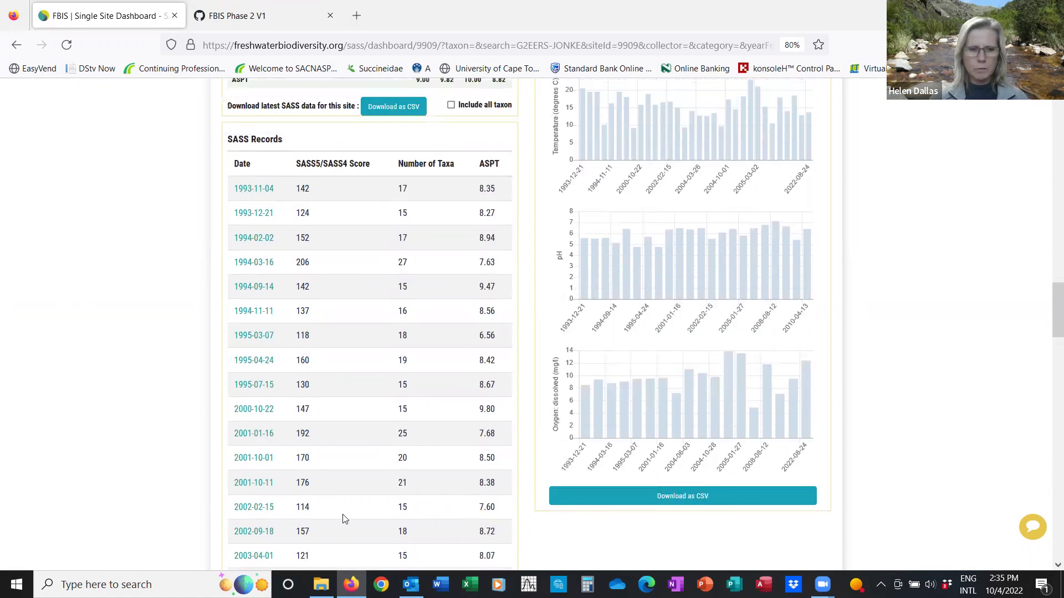
pyautogui.scroll(-4, 343, 519)
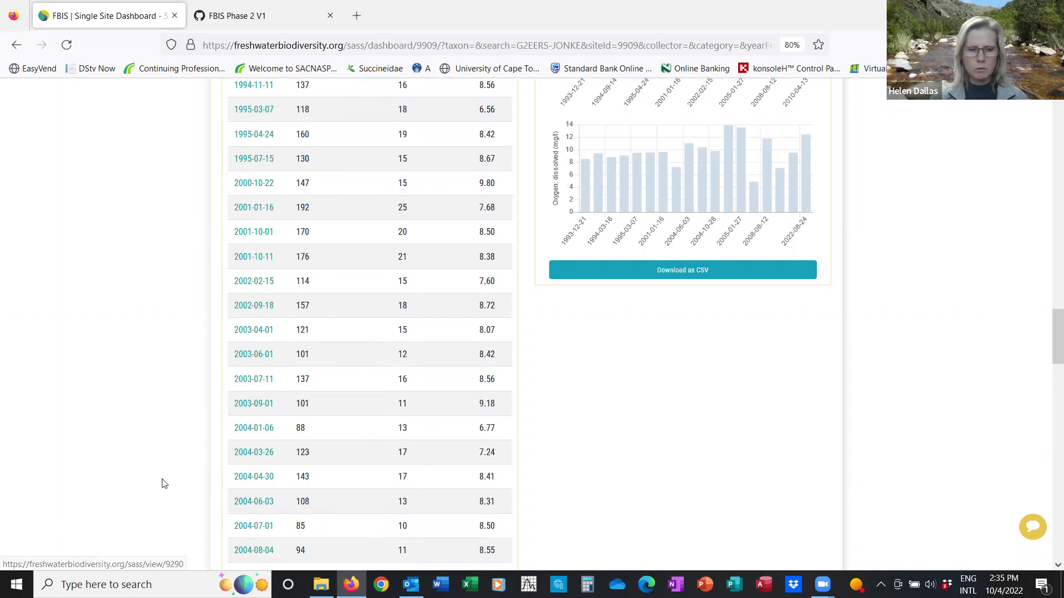
pyautogui.scroll(-15, 164, 483)
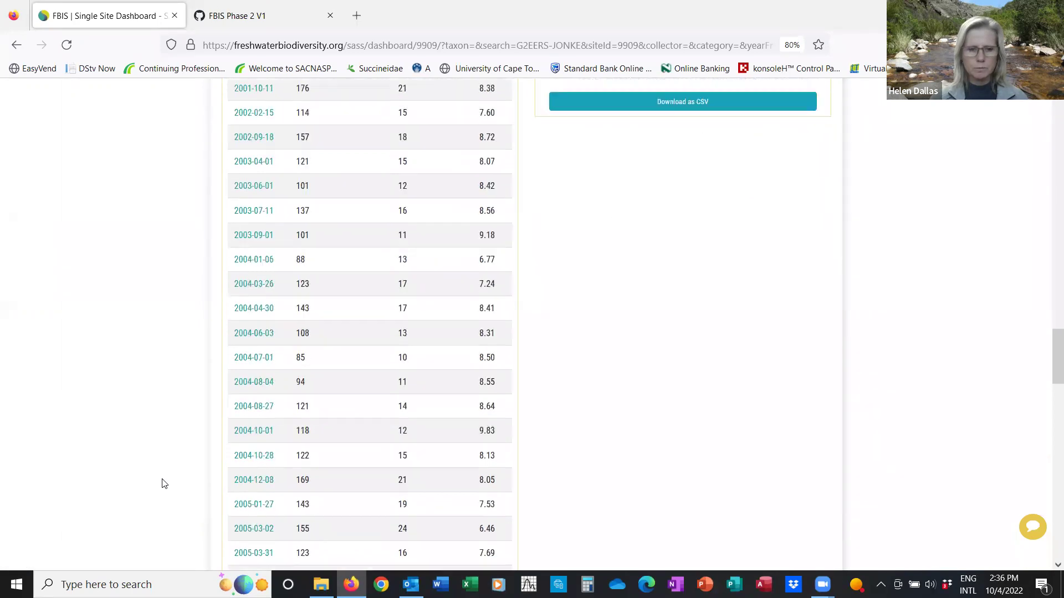
pyautogui.scroll(-10, 164, 484)
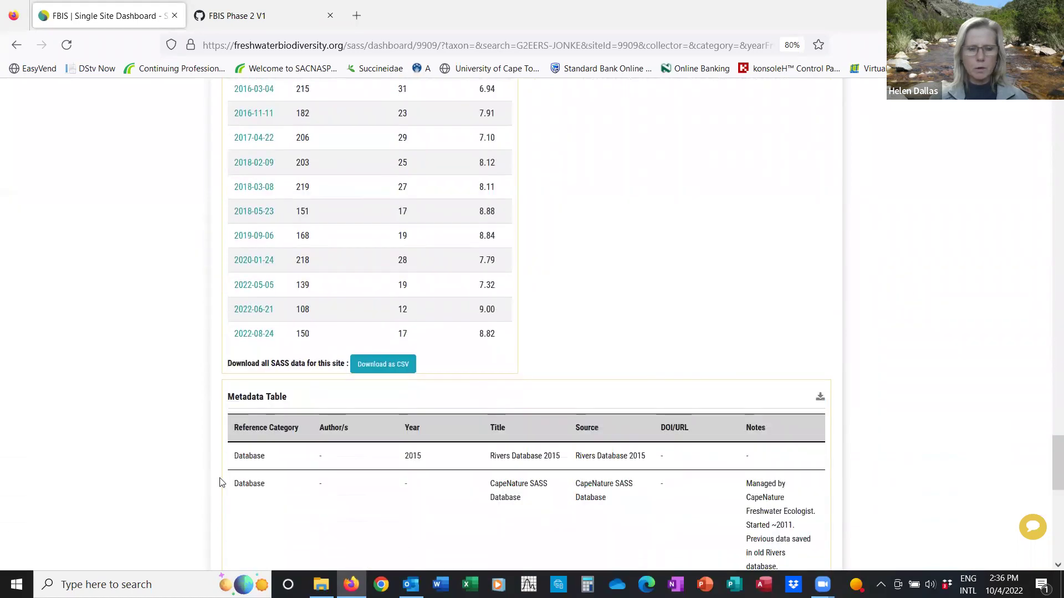
pyautogui.click(401, 371)
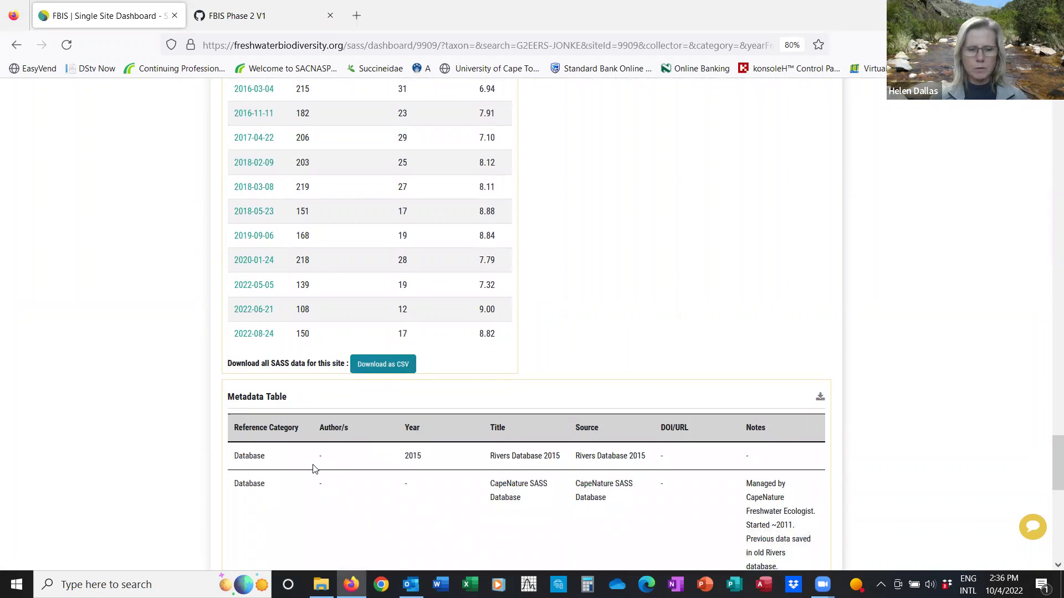
# Examine the metadata table listing the reference sources for the site's data.
pyautogui.moveTo(1049, 471); pyautogui.dragTo(1049, 503)
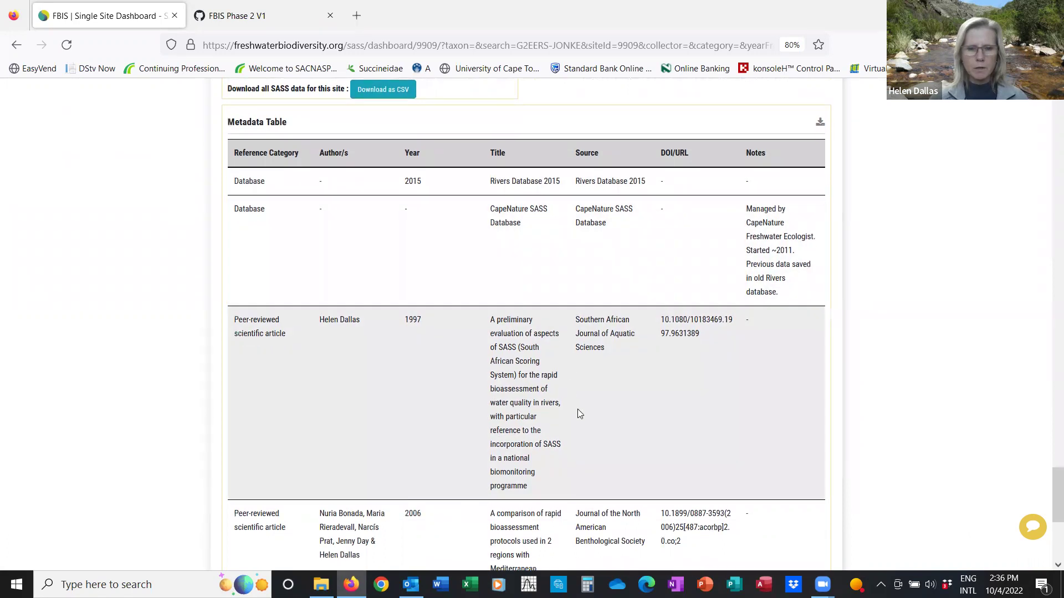
pyautogui.scroll(-4, 577, 410)
pyautogui.scroll(-1, 578, 412)
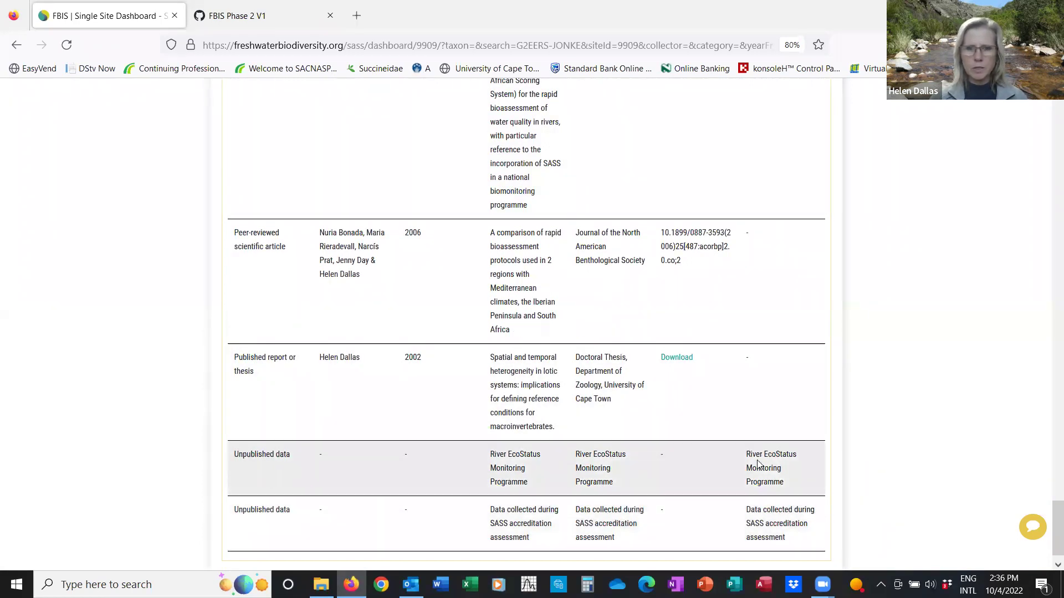
# Return to the start of the dashboard and browse through the site photos.
pyautogui.moveTo(1049, 538); pyautogui.dragTo(1048, 135)
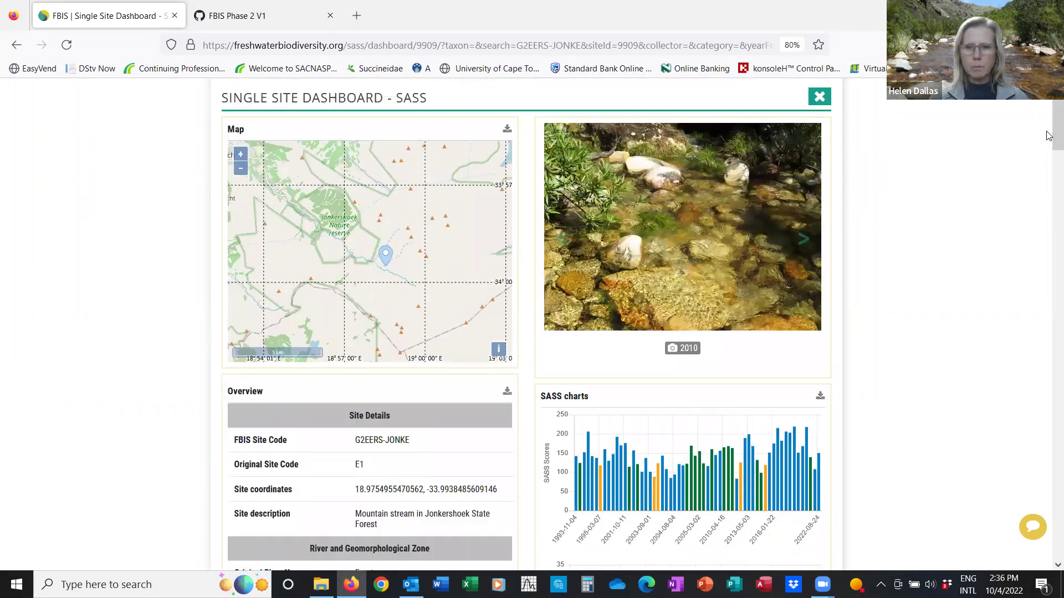
pyautogui.click(805, 241)
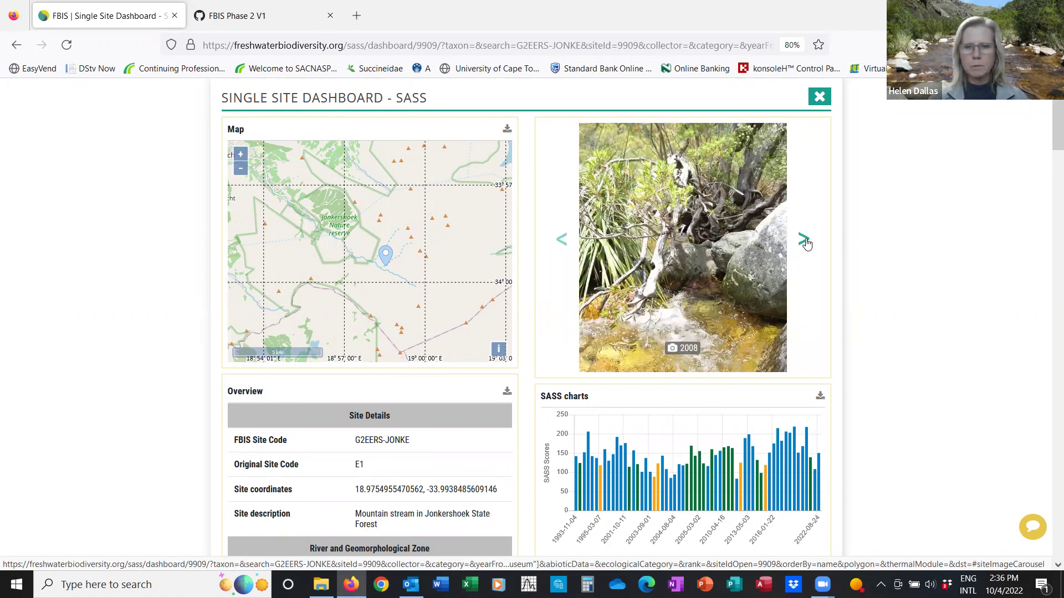
pyautogui.click(805, 241)
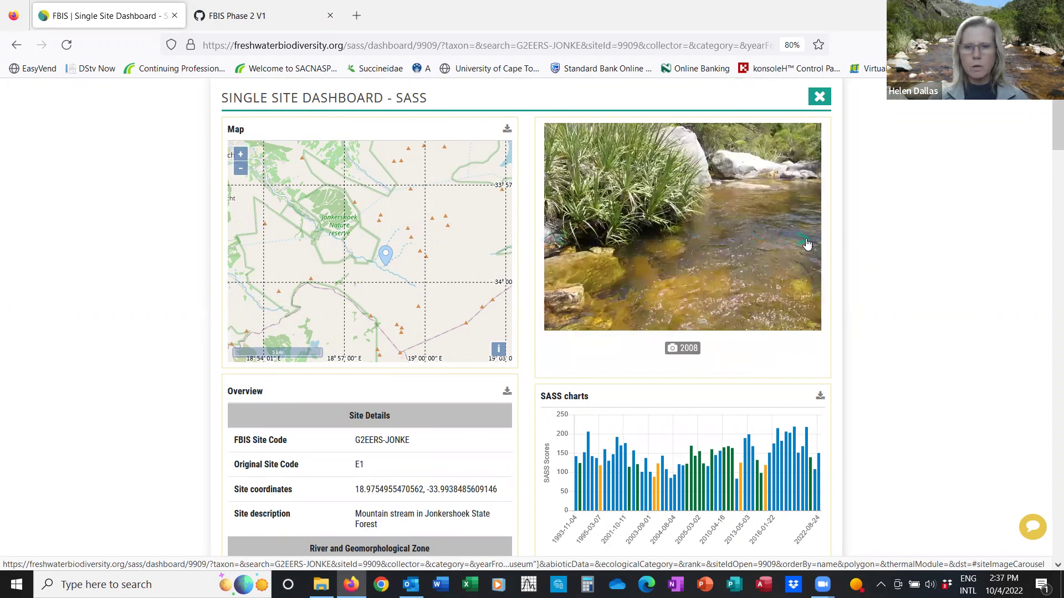
pyautogui.click(805, 241)
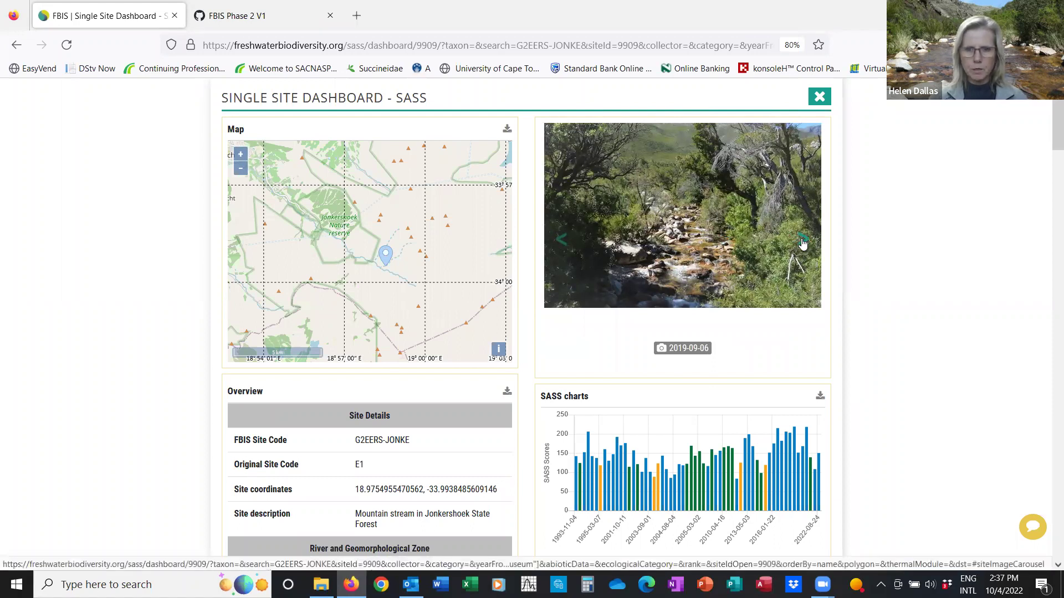
# Page through the remaining site photos, from the 2019-09-06 image to the 2010 image.
pyautogui.click(803, 242)
pyautogui.click(803, 242)
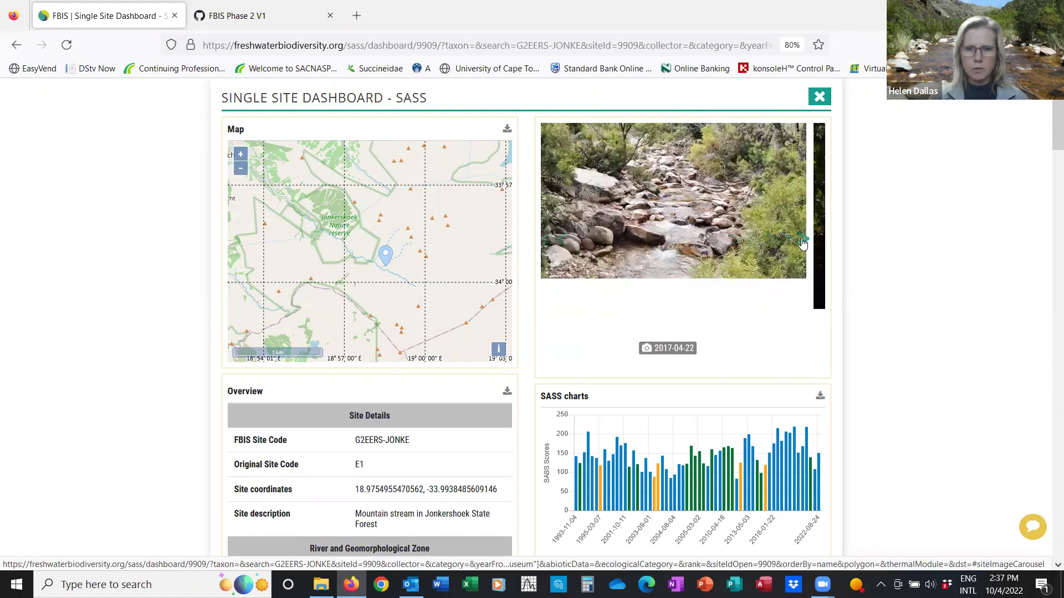
pyautogui.click(803, 242)
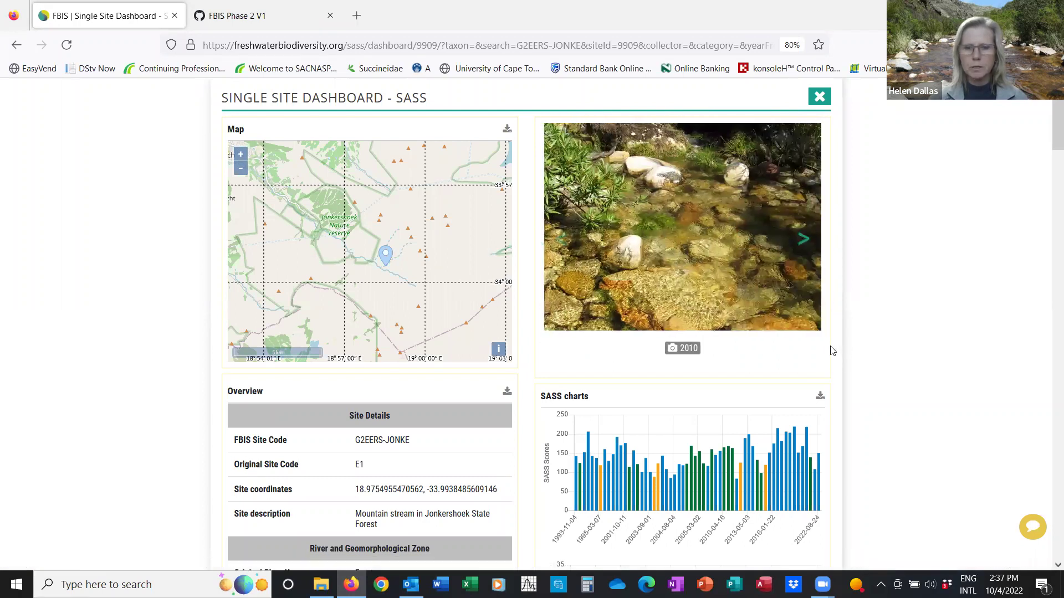
# Examine the SASS Scores, Number of Taxa and ASPT charts, comparing their category colours with the Ecological category plot.
pyautogui.scroll(-5, 831, 349)
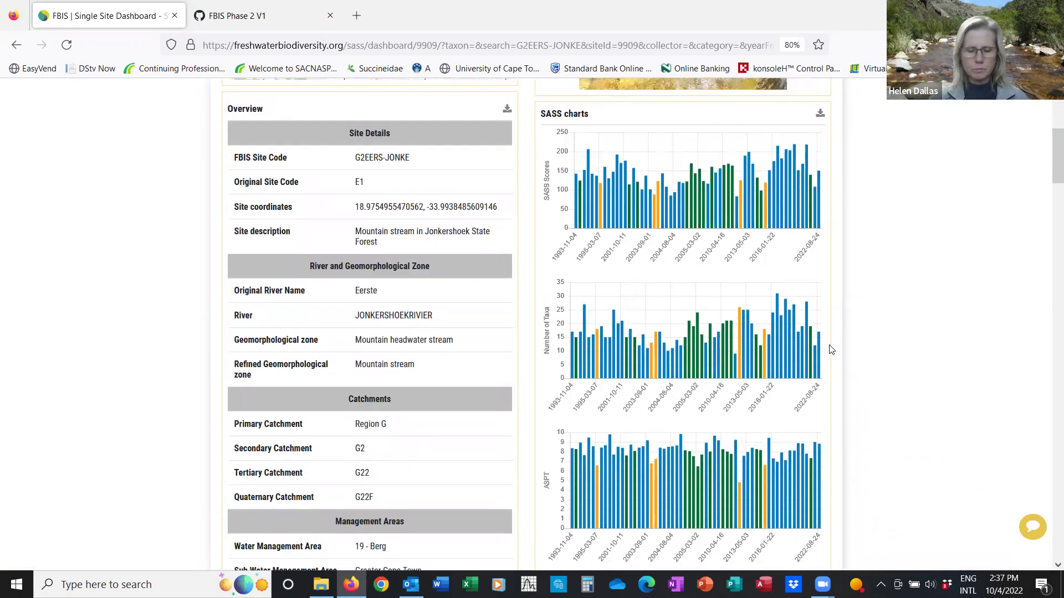
pyautogui.moveTo(583, 206)
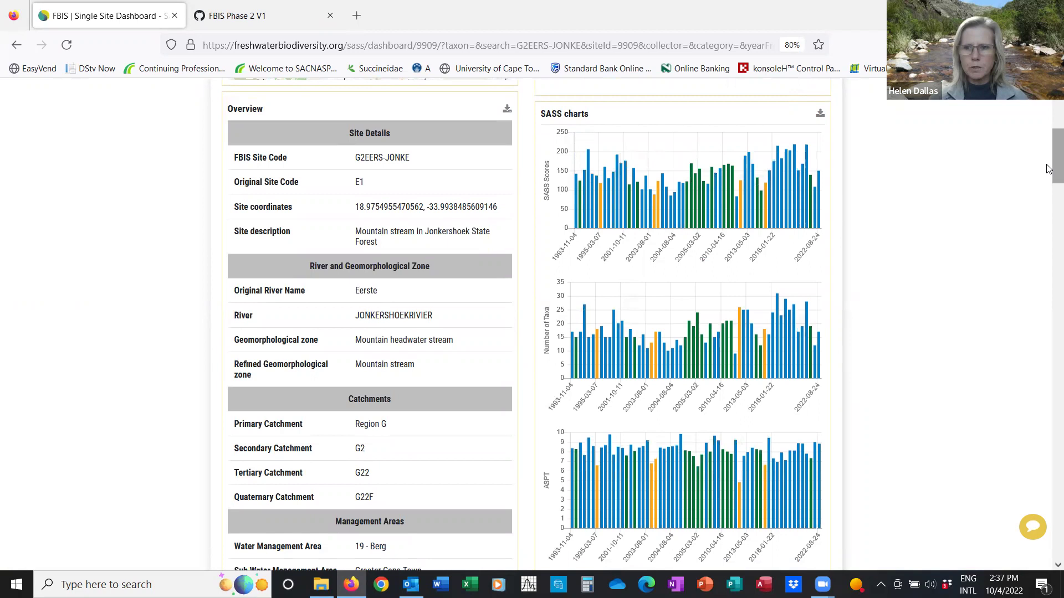
pyautogui.moveTo(1049, 158); pyautogui.dragTo(1049, 264)
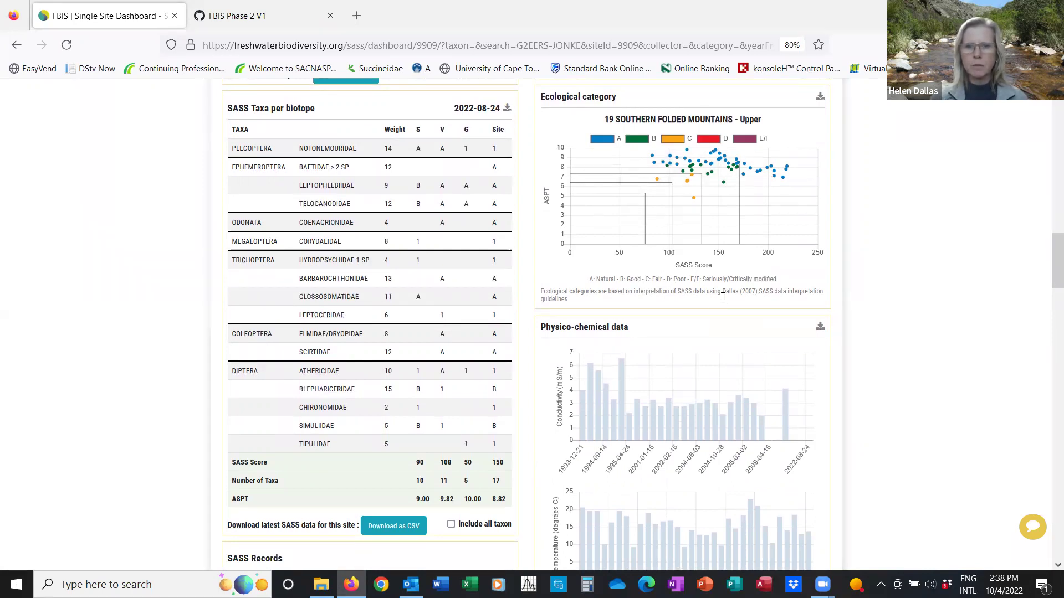
pyautogui.moveTo(764, 177)
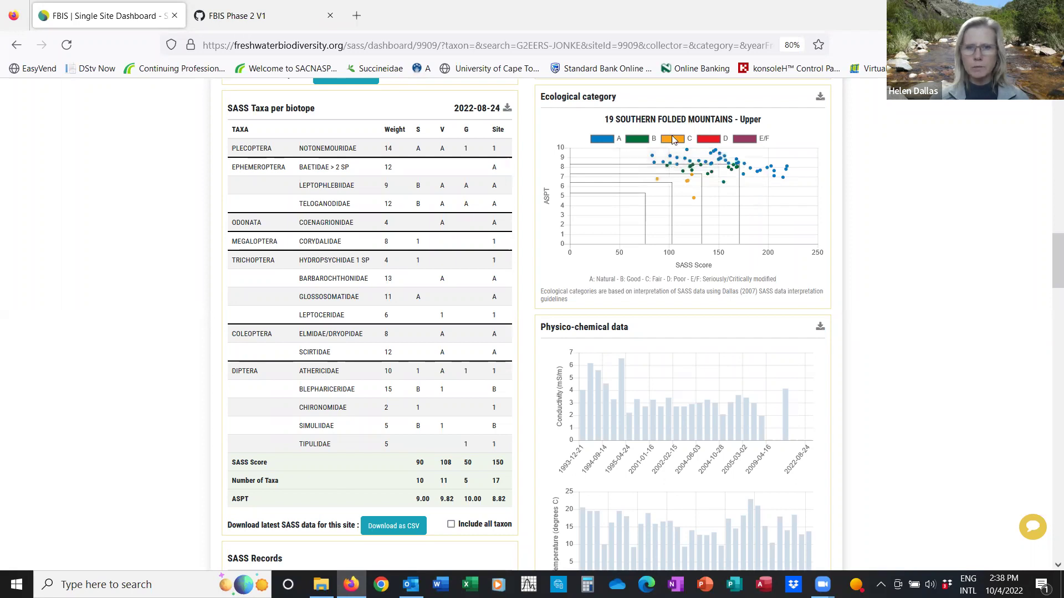
pyautogui.moveTo(1049, 274); pyautogui.dragTo(1051, 167)
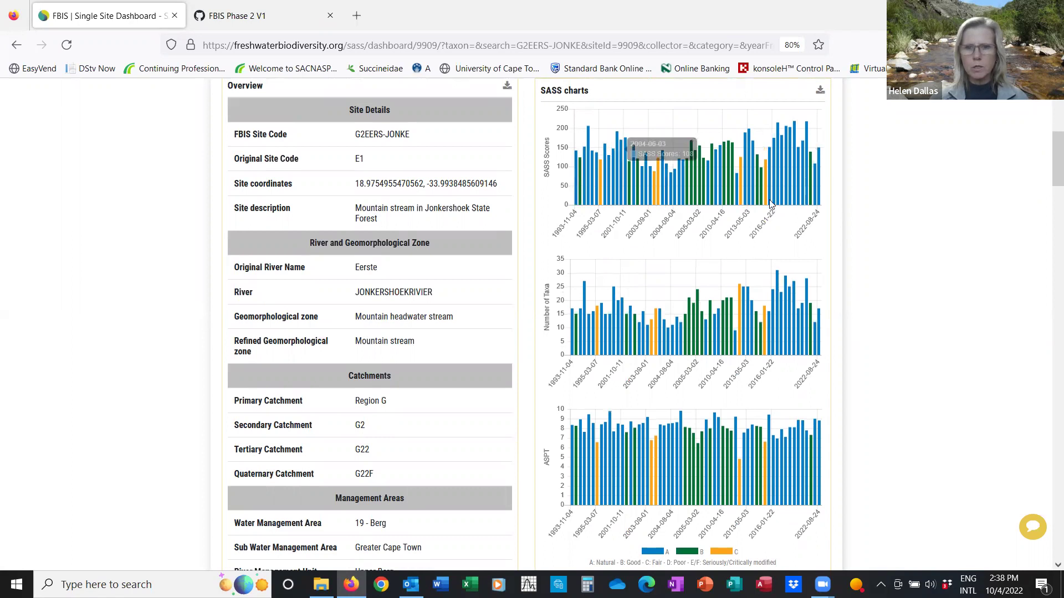
pyautogui.moveTo(818, 200)
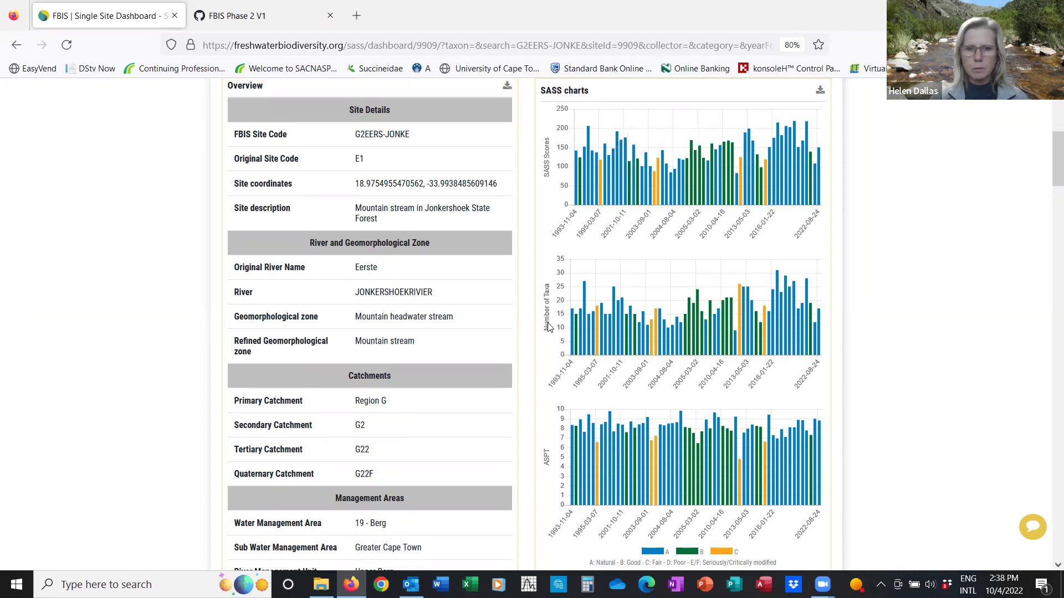
# Examine the ASPT chart and the pie chart showing the proportion of sensitive to tolerant taxa.
pyautogui.scroll(-2, 544, 471)
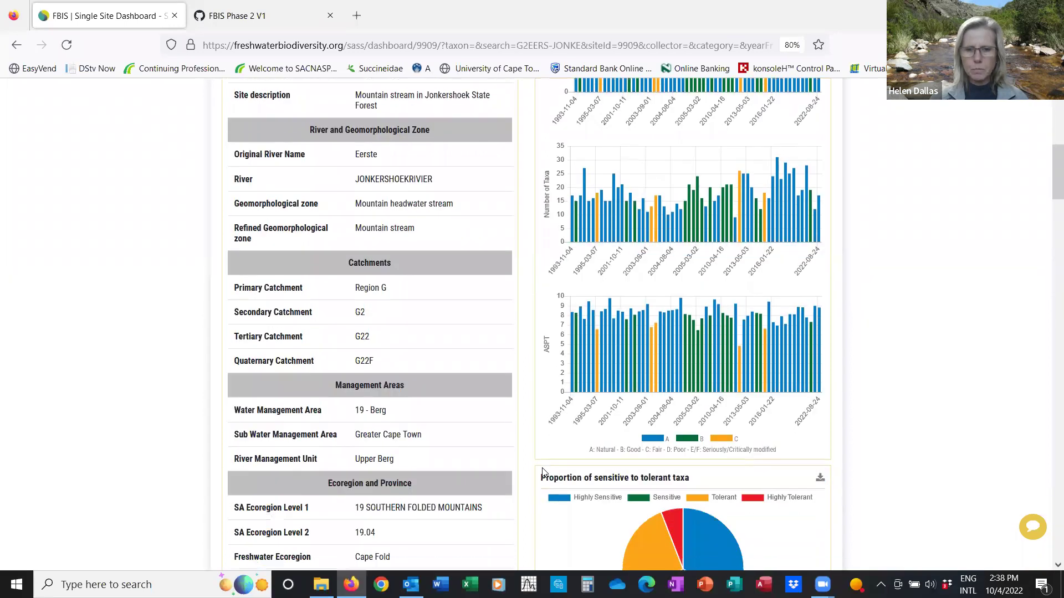
pyautogui.scroll(-3, 544, 472)
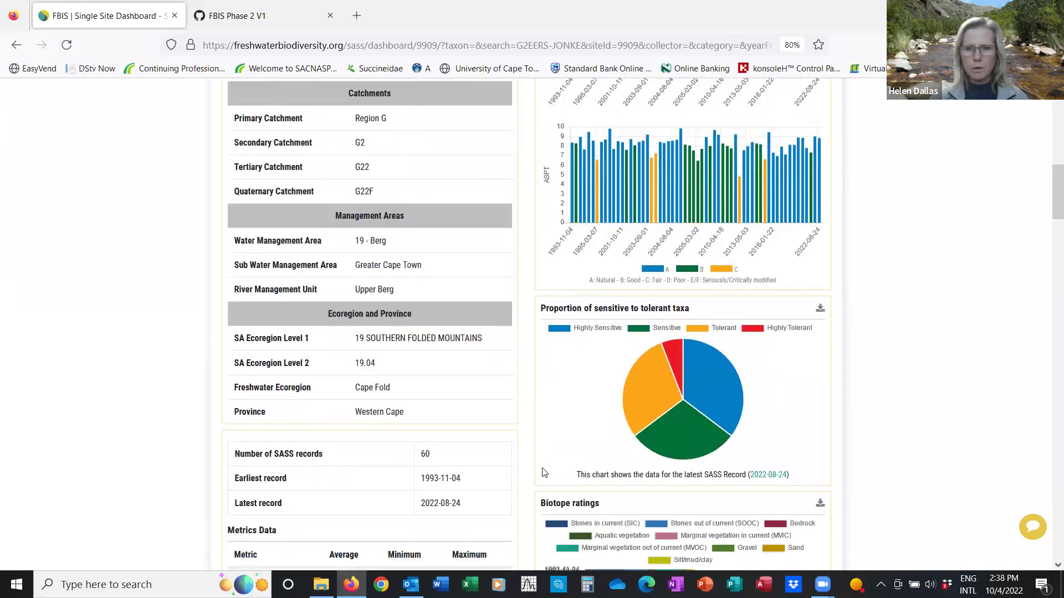
pyautogui.scroll(-4, 545, 472)
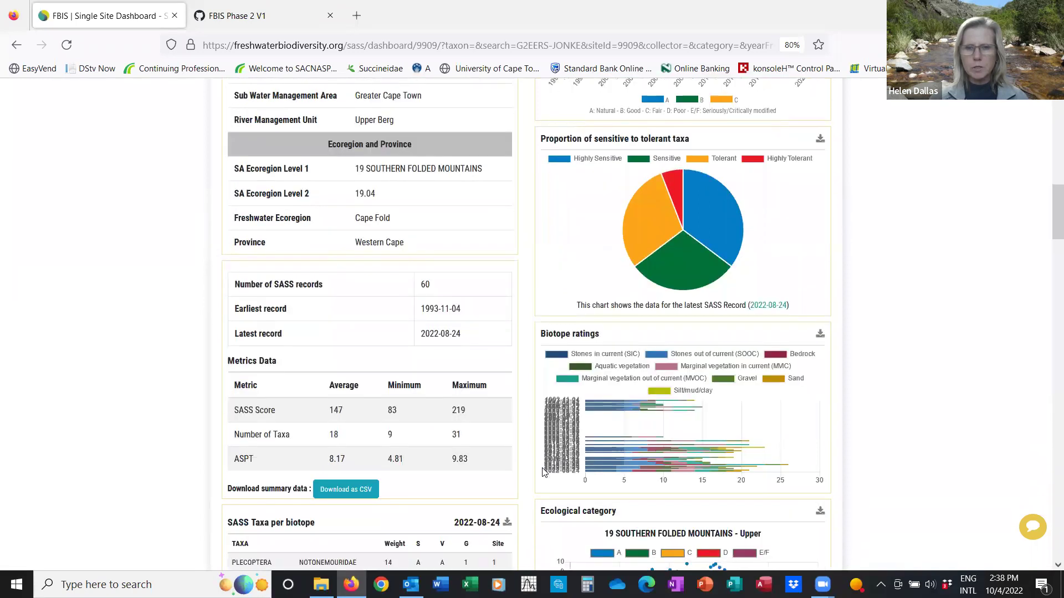
pyautogui.scroll(1, 545, 471)
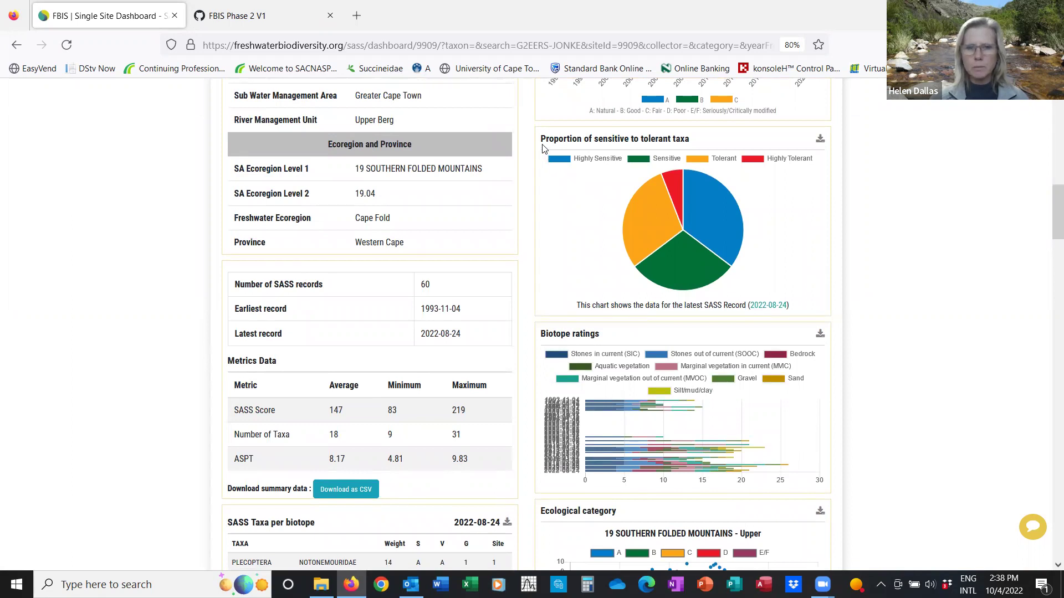
pyautogui.moveTo(629, 140)
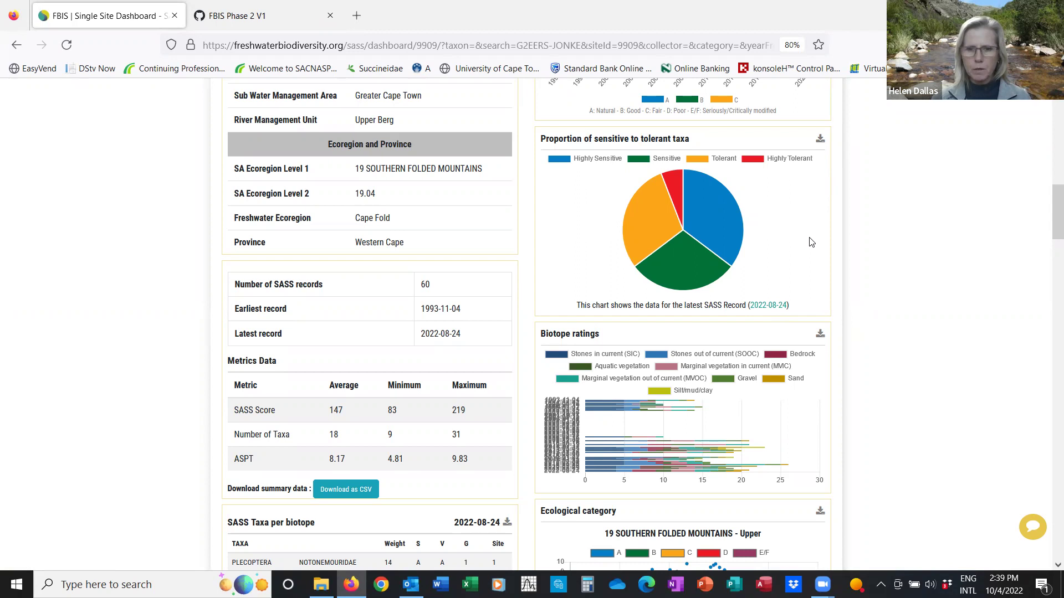
# Review the biotope ratings and the Ecological category plot, briefly highlighting the ecoregion name in its title.
pyautogui.scroll(-4, 812, 242)
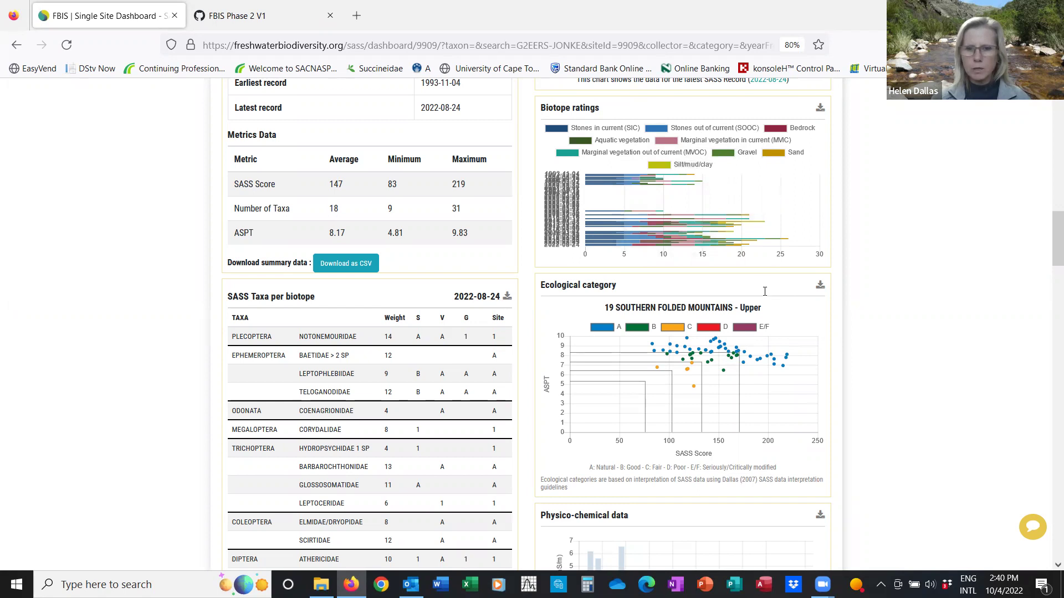
pyautogui.moveTo(734, 308); pyautogui.dragTo(614, 313)
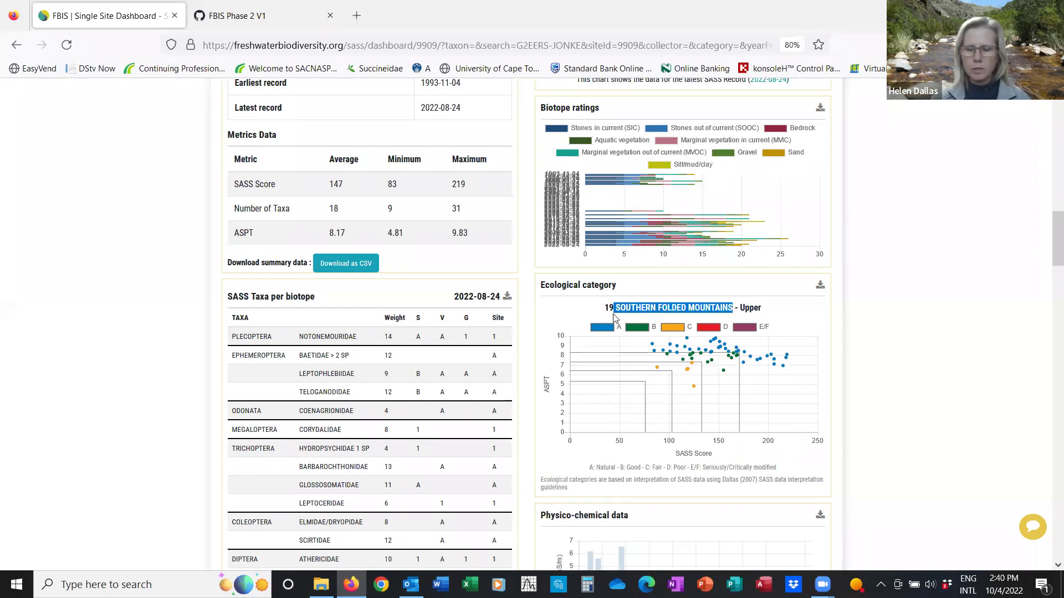
pyautogui.click(771, 281)
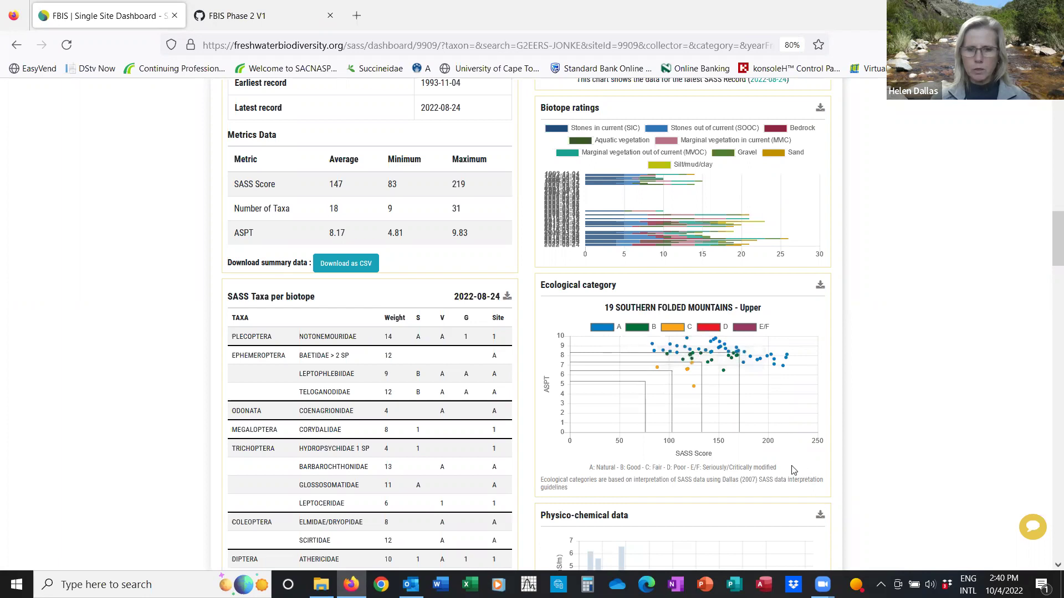
# Examine the physico-chemical charts for conductivity, temperature, pH and dissolved oxygen, down to their CSV download option.
pyautogui.scroll(-1, 794, 470)
pyautogui.scroll(-1, 793, 470)
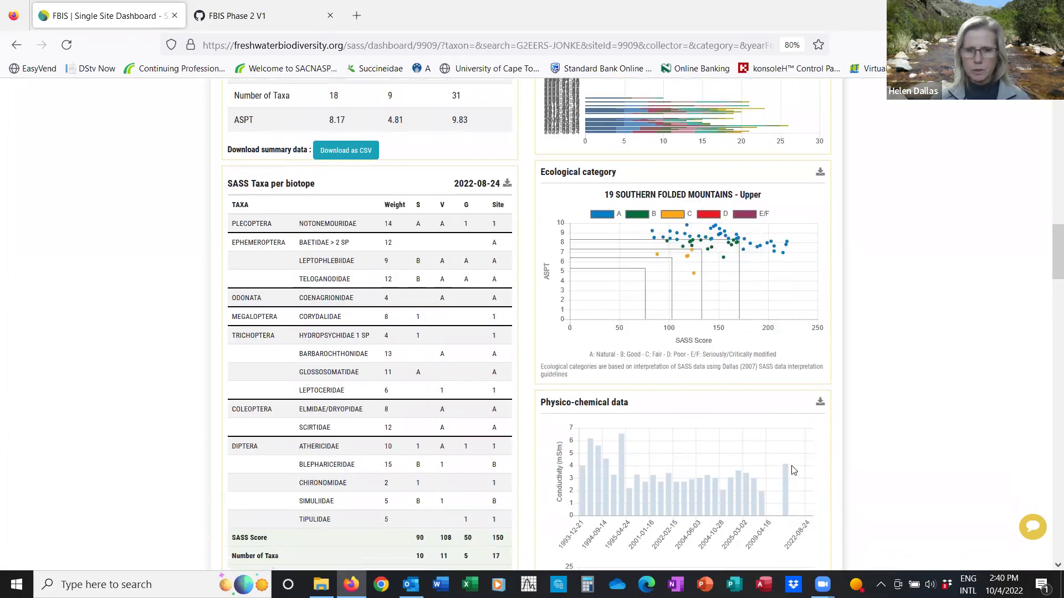
pyautogui.scroll(-1, 840, 449)
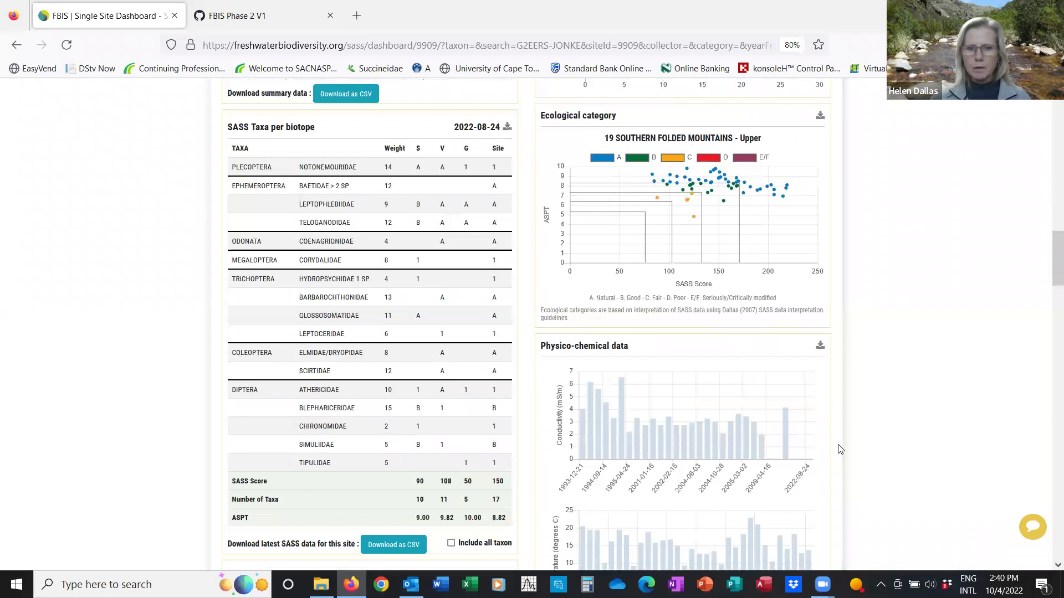
pyautogui.scroll(-1, 840, 449)
pyautogui.scroll(-2, 840, 449)
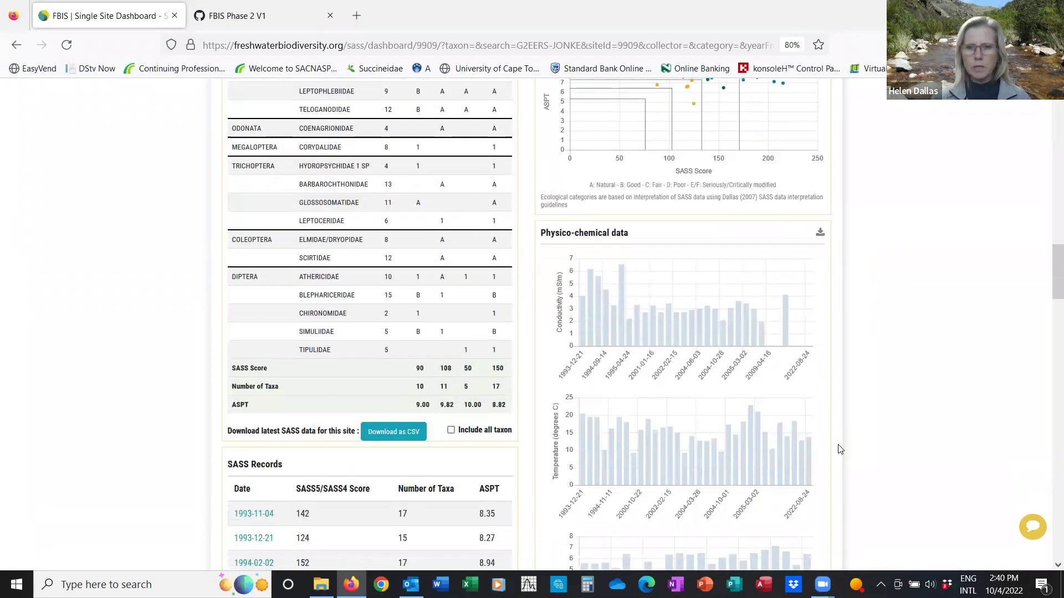
pyautogui.scroll(-1, 840, 449)
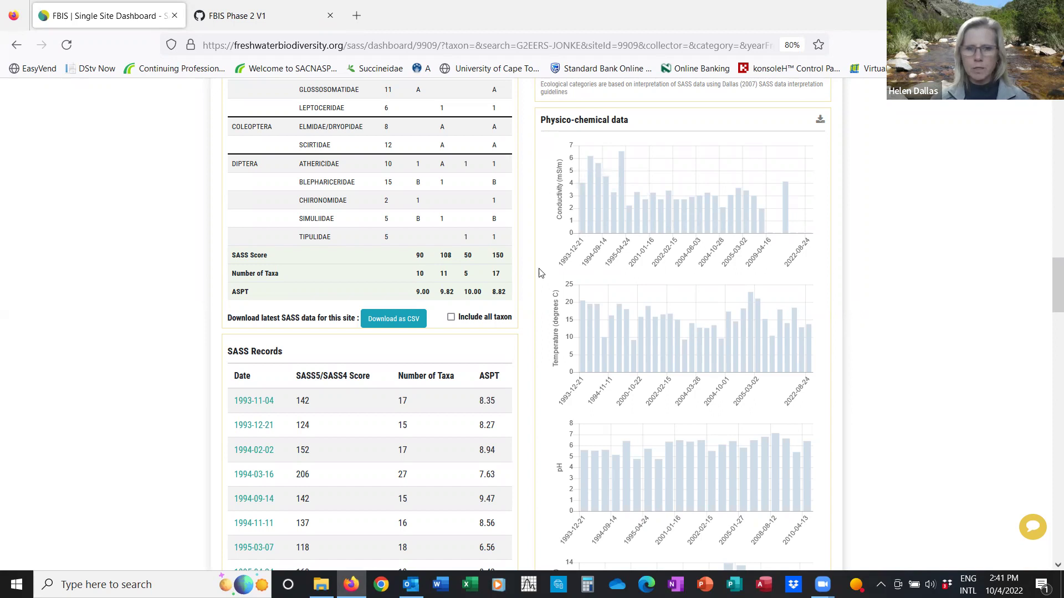
pyautogui.scroll(-4, 541, 439)
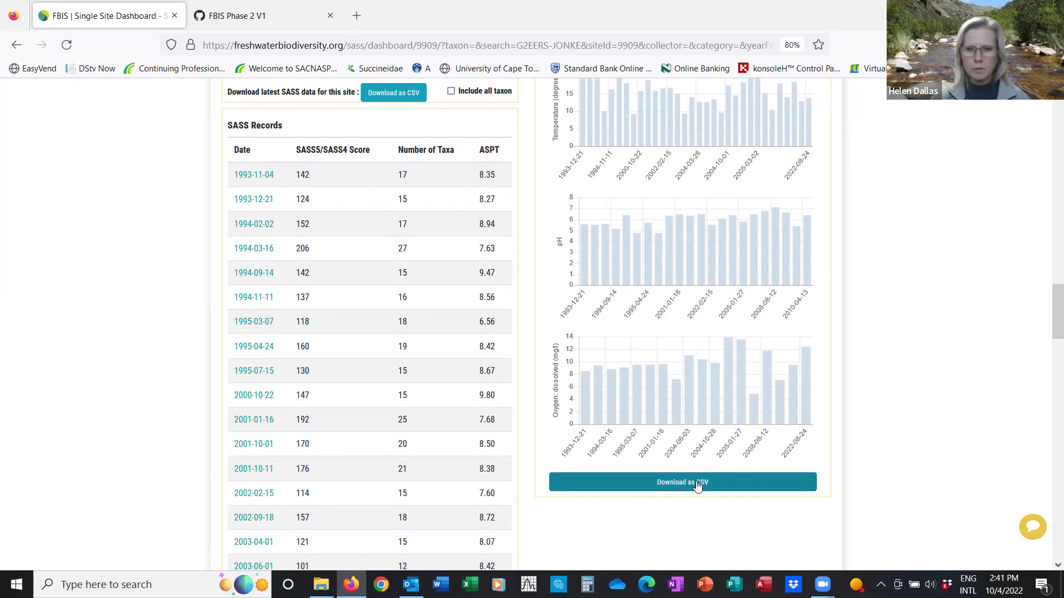
# Download the Ecological category chart with the purpose Training and the note "FBIS Training session 5".
pyautogui.scroll(7, 892, 433)
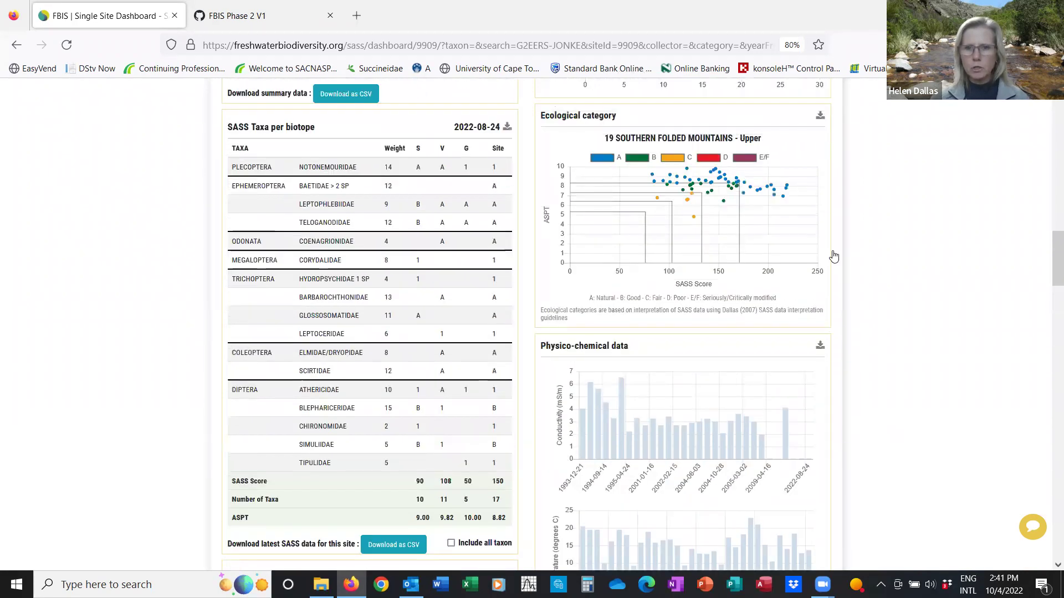
pyautogui.click(820, 116)
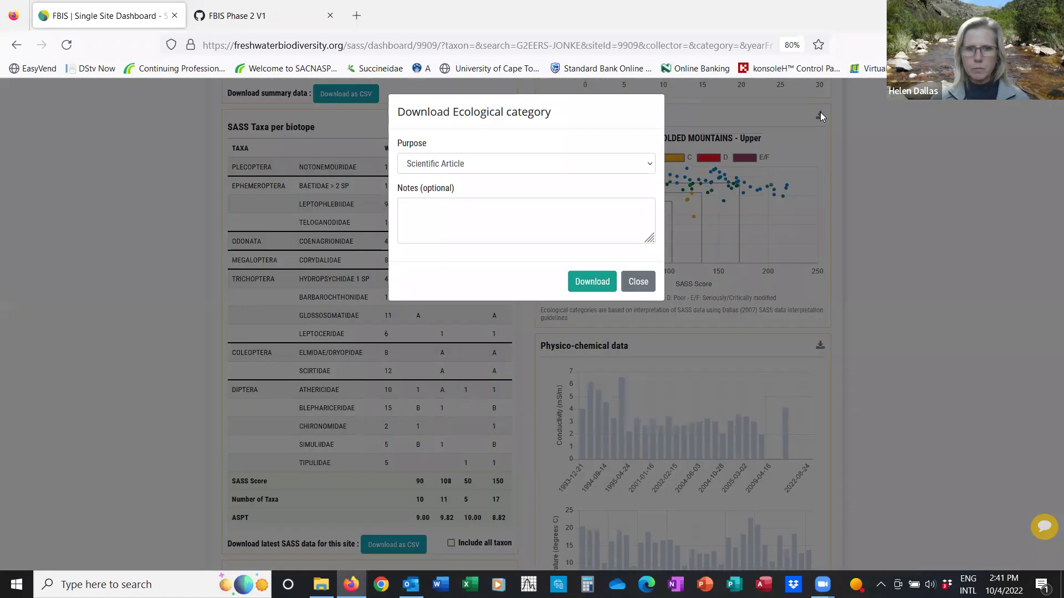
pyautogui.click(478, 167)
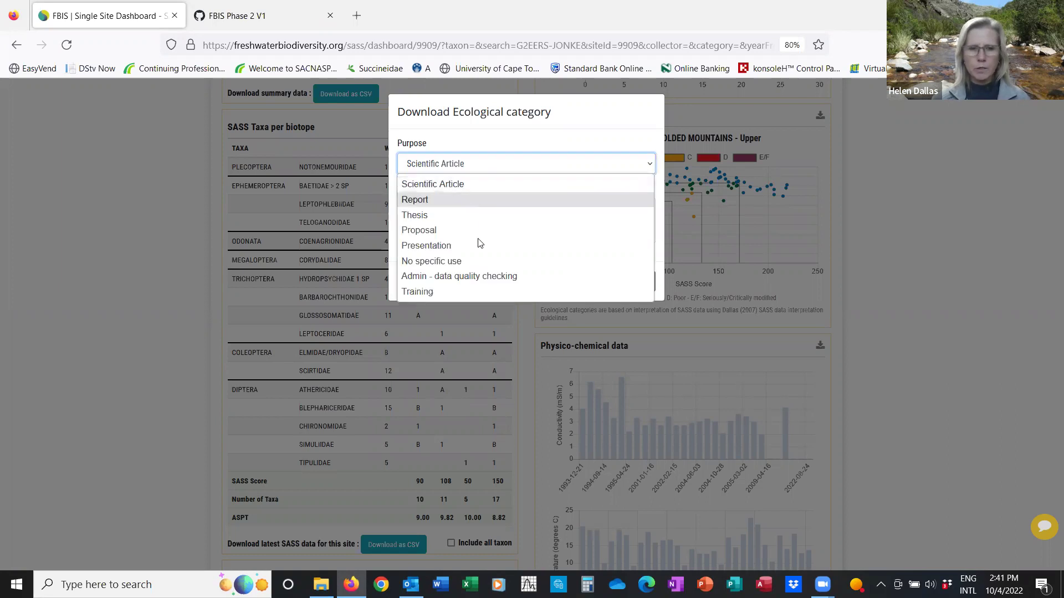
pyautogui.click(472, 292)
pyautogui.click(449, 215)
pyautogui.write('FBIS Training session 5')
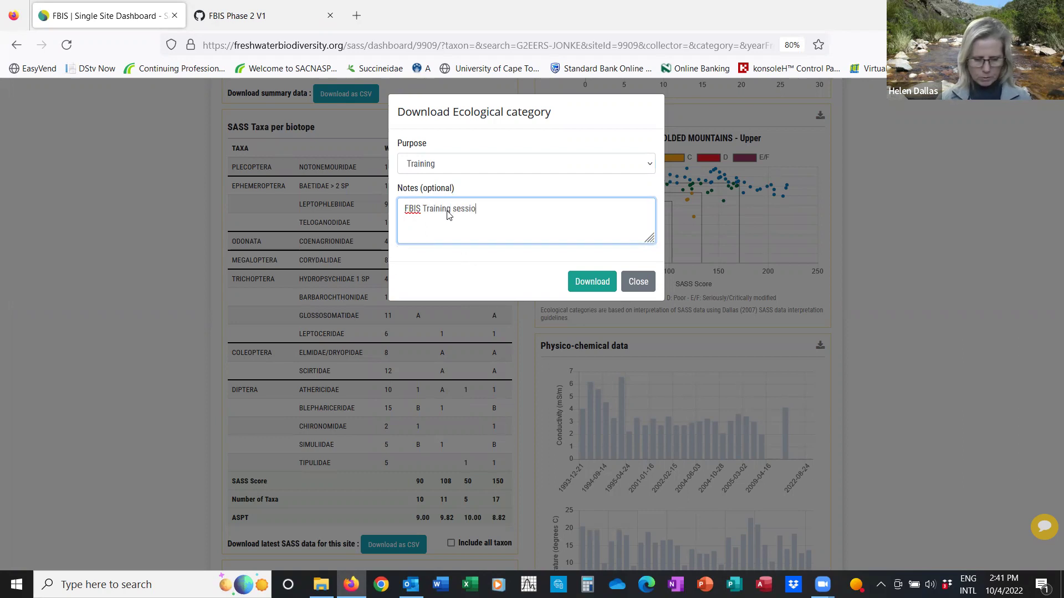
pyautogui.click(592, 283)
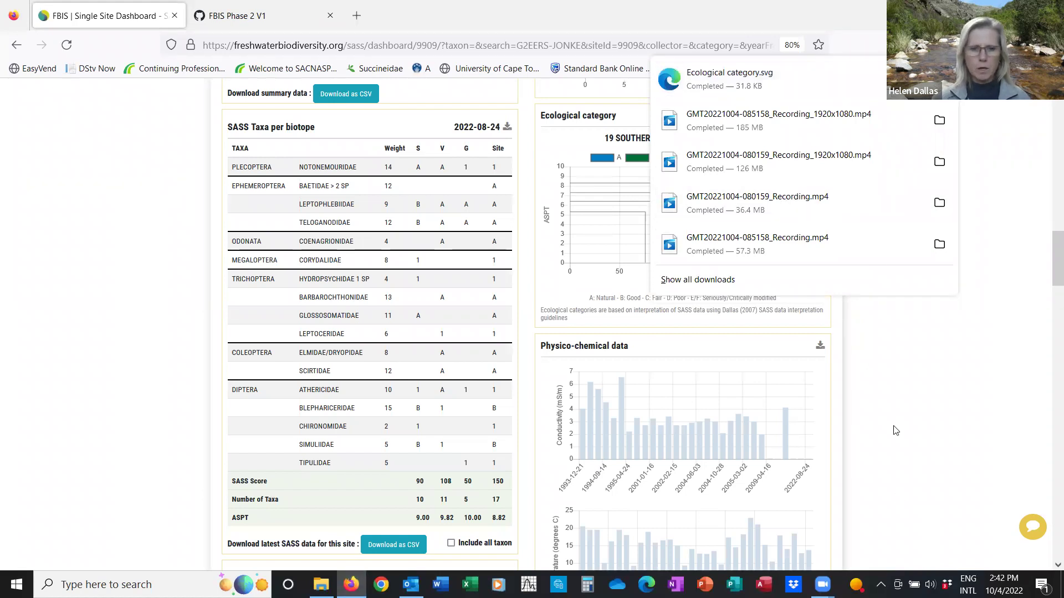
# Dismiss the downloads list and open the 2020-01-24 record from the SASS Records table.
pyautogui.scroll(-10, 896, 431)
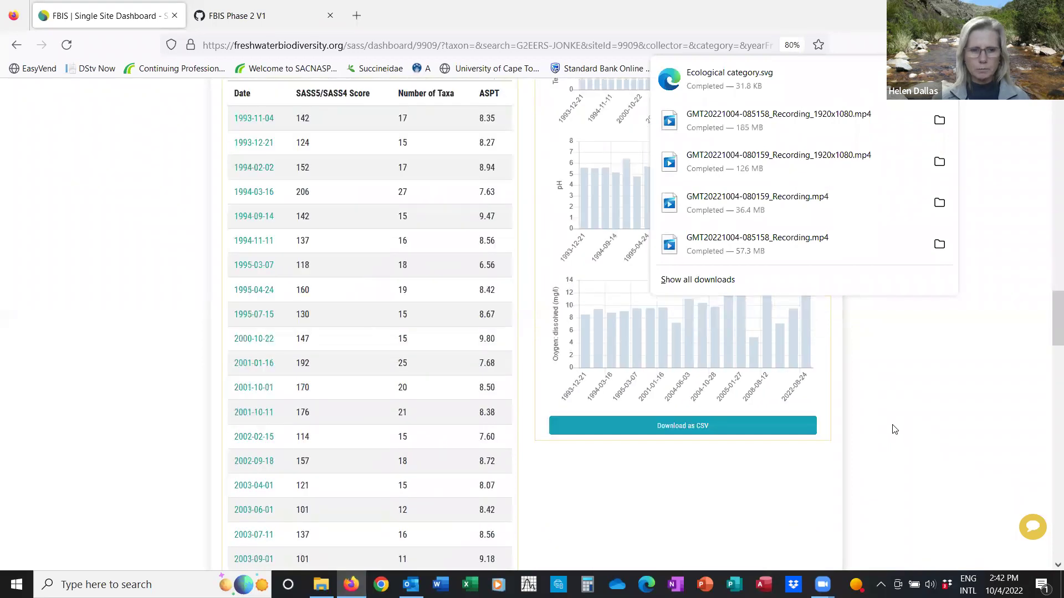
pyautogui.scroll(-6, 894, 429)
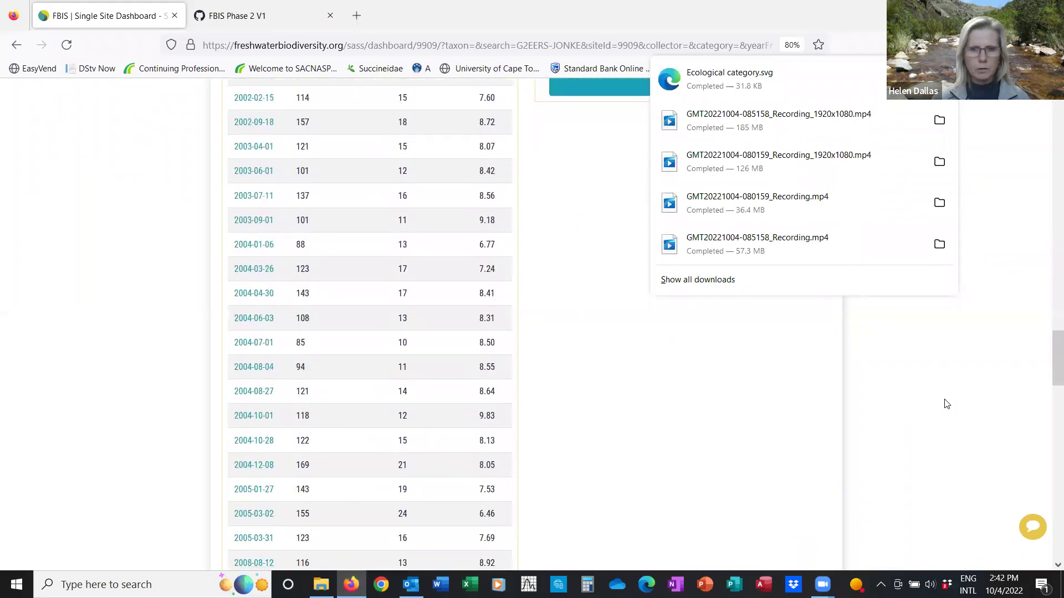
pyautogui.click(748, 433)
pyautogui.scroll(-2, 144, 482)
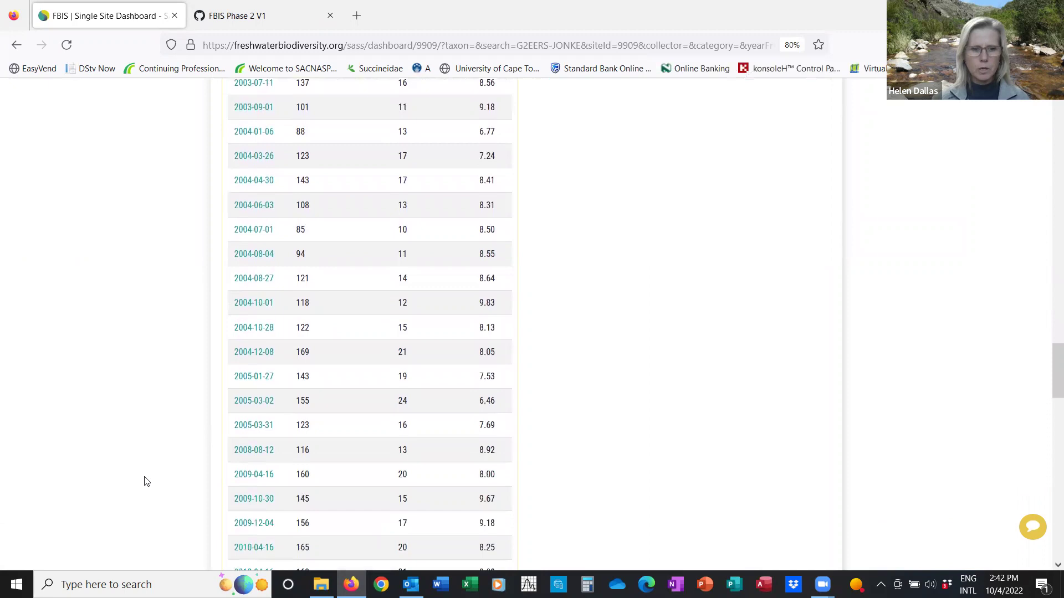
pyautogui.scroll(-2, 146, 481)
pyautogui.scroll(-10, 145, 480)
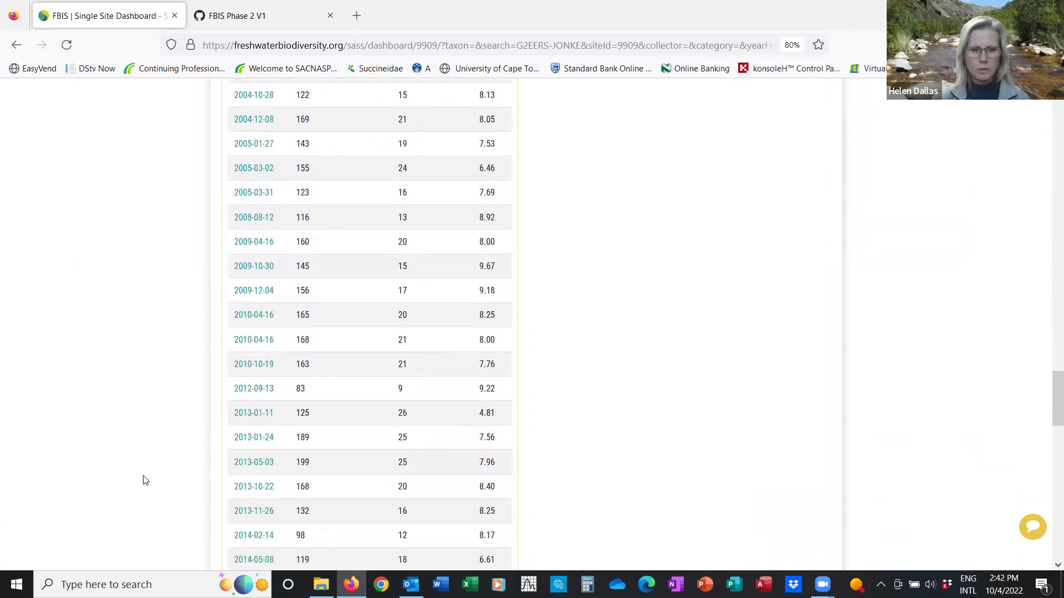
pyautogui.scroll(-1, 144, 480)
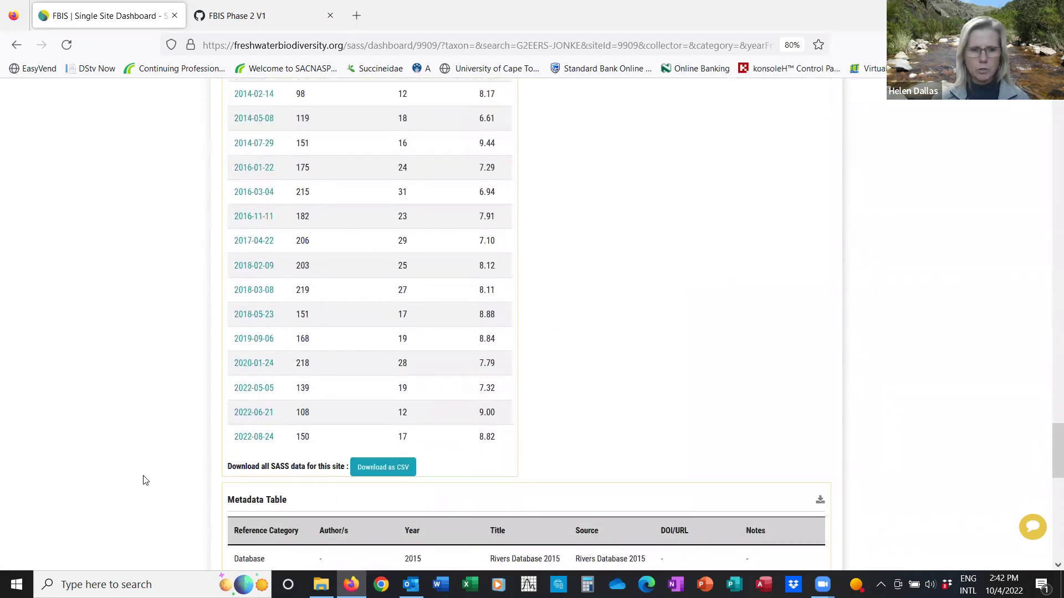
pyautogui.click(249, 363)
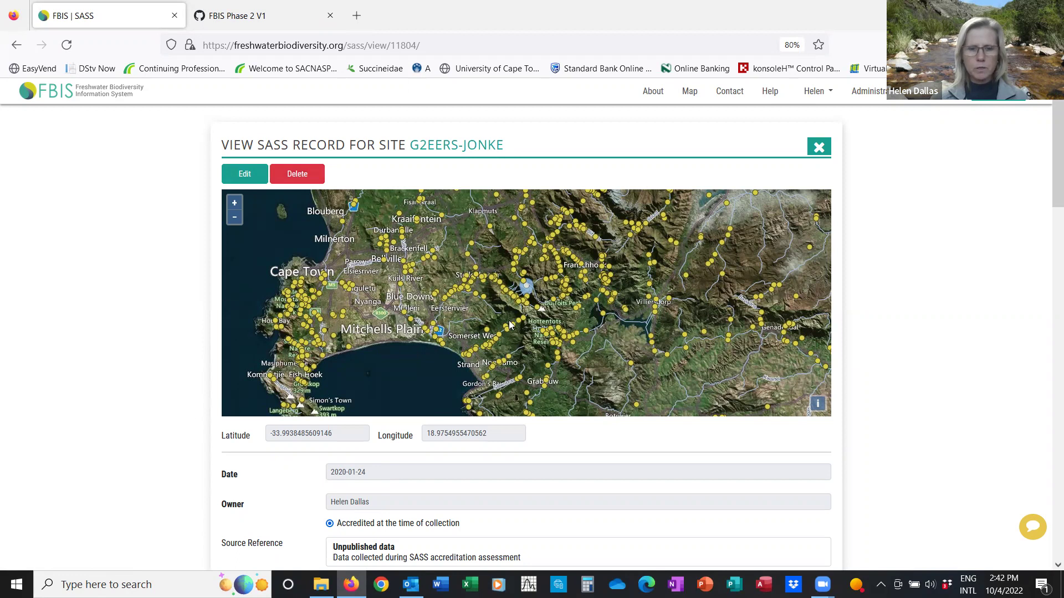
# Review the opened SASS record's collection details, site image, sampled biotopes and taxon abundances per biotope.
pyautogui.scroll(-4, 137, 370)
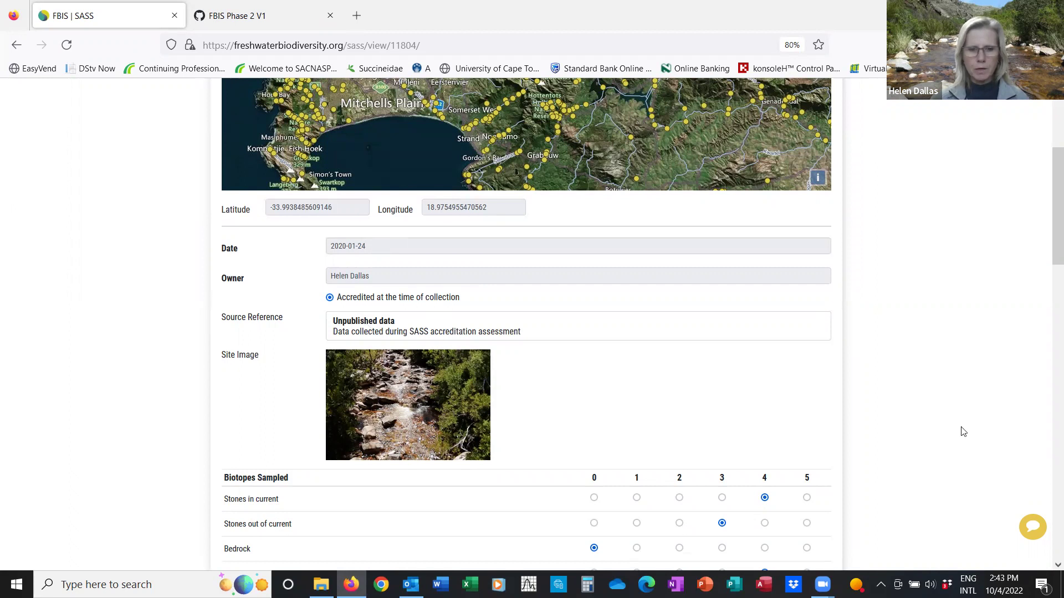
pyautogui.scroll(-4, 963, 432)
pyautogui.scroll(-3, 963, 432)
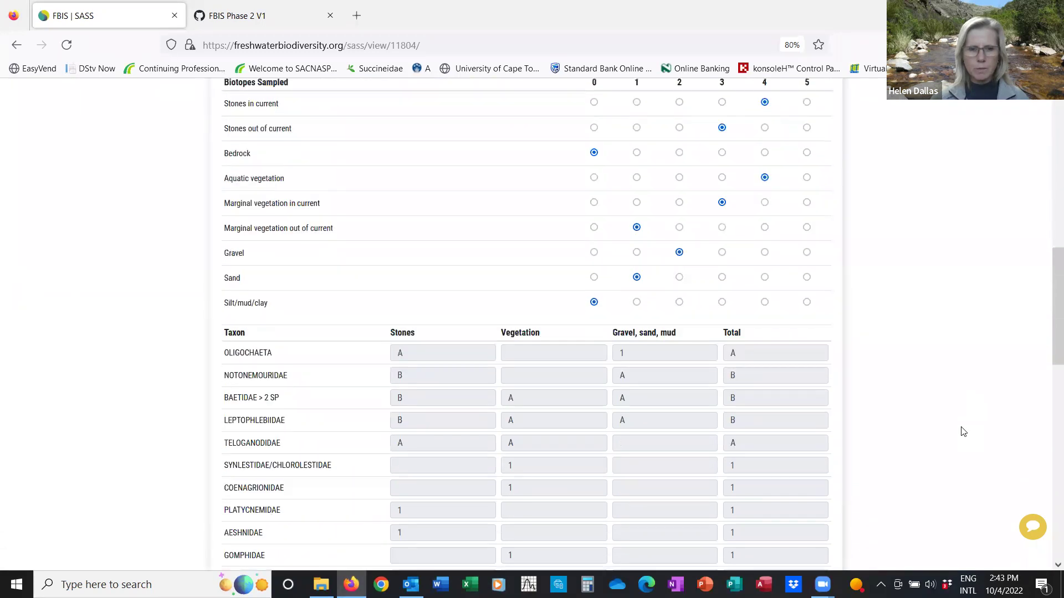
pyautogui.scroll(-2, 963, 432)
pyautogui.scroll(-7, 963, 432)
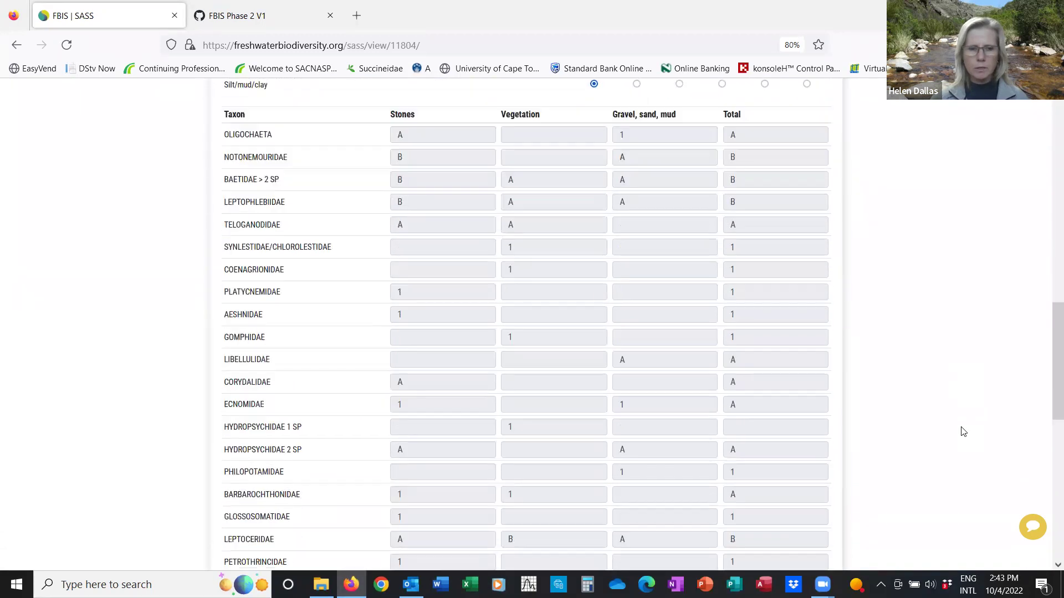
# Check the 2020-01-24 record's scores and comments, and close the record and the single-site dashboard to return to the map.
pyautogui.scroll(-4, 963, 432)
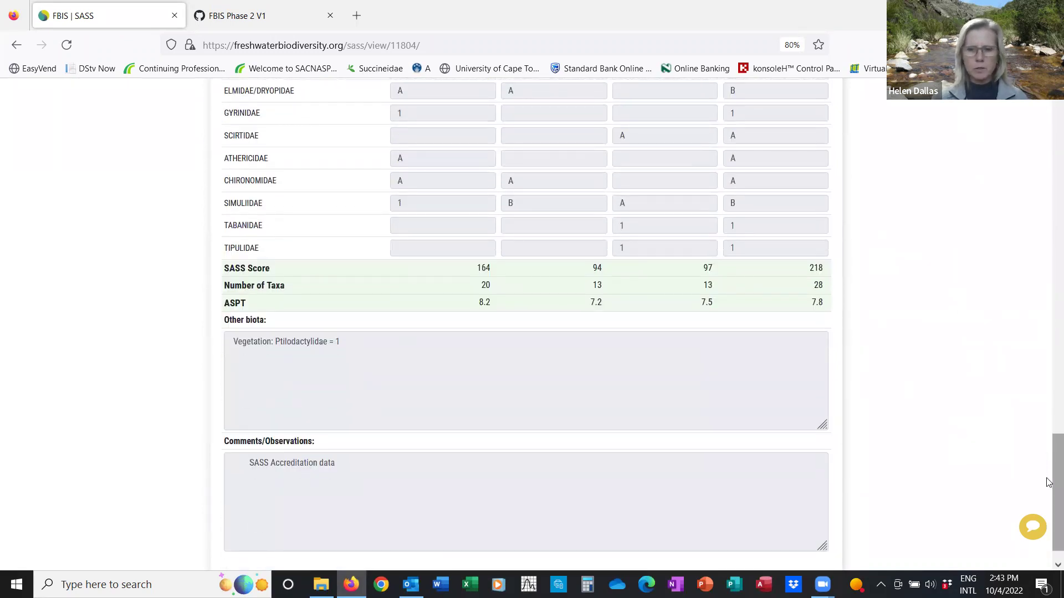
pyautogui.moveTo(1049, 482); pyautogui.dragTo(1049, 114)
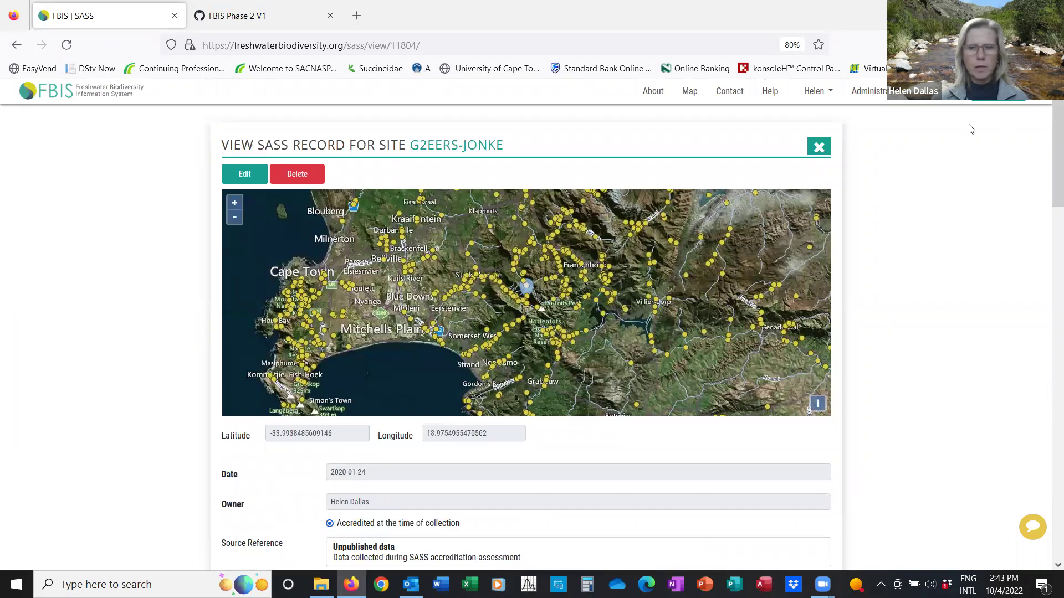
pyautogui.click(819, 150)
pyautogui.moveTo(1057, 440); pyautogui.dragTo(1046, 106)
pyautogui.click(823, 143)
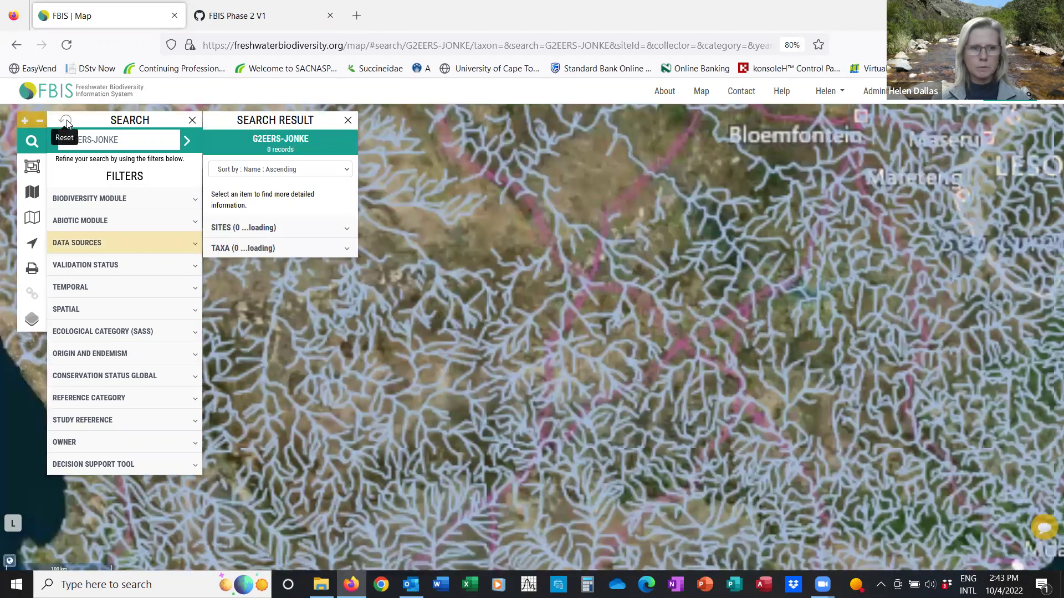
# Reset the map search and apply the invertebrate (crab) option as the biodiversity module filter.
pyautogui.click(66, 122)
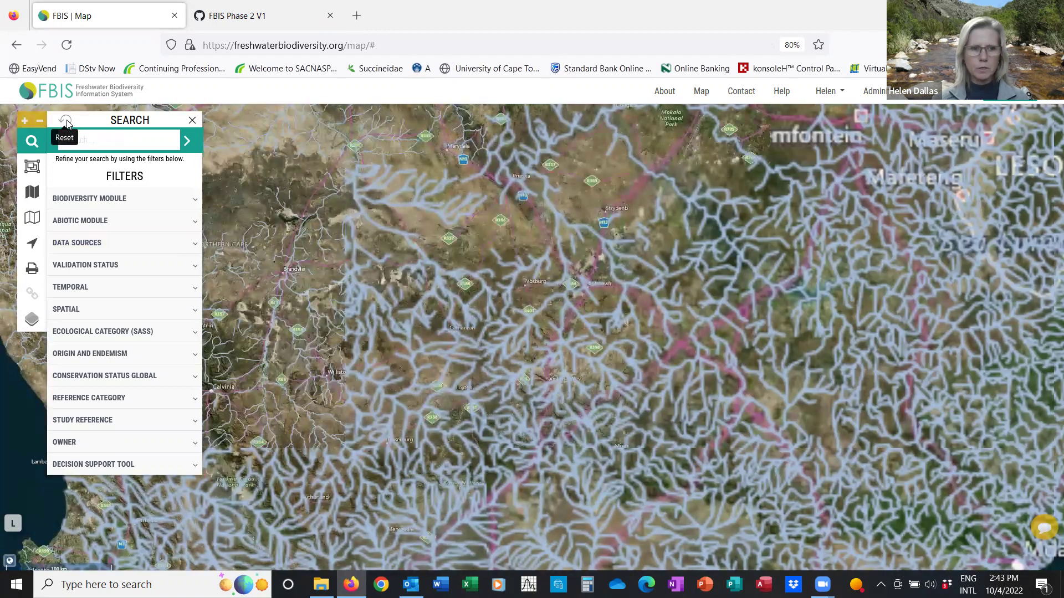
pyautogui.click(69, 202)
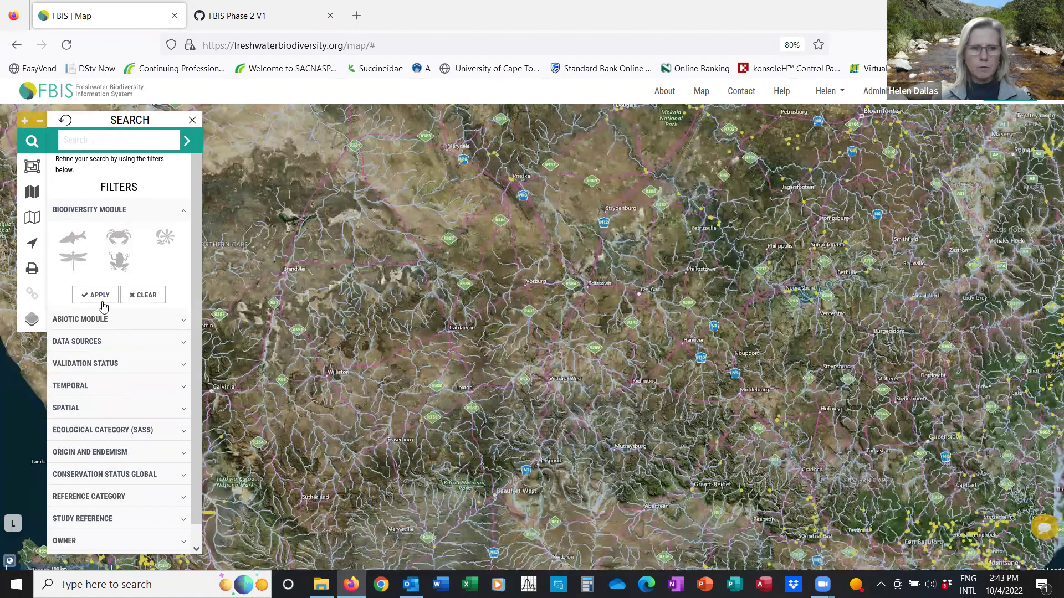
pyautogui.click(92, 298)
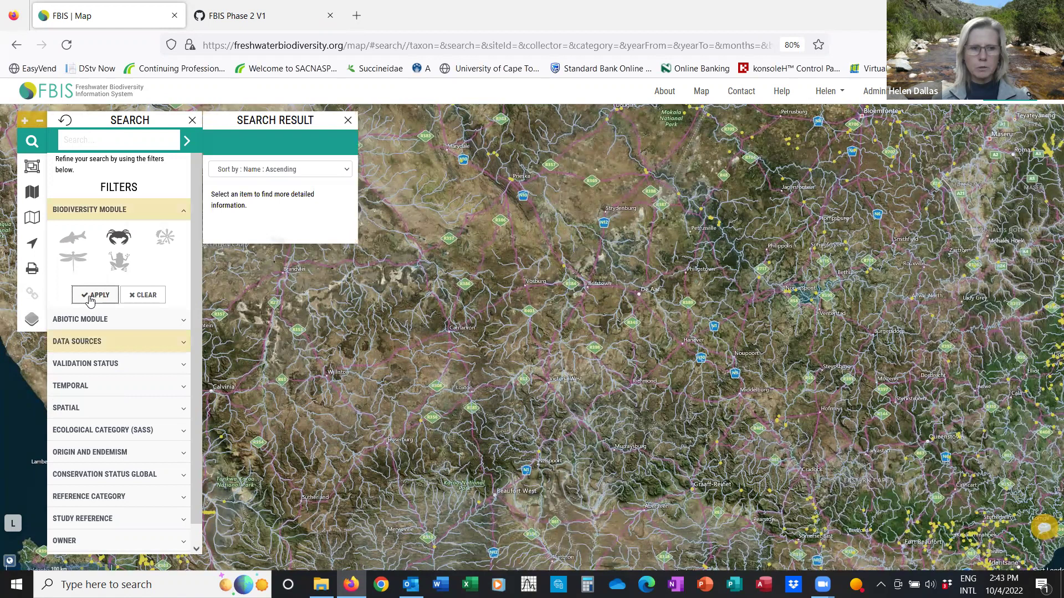
# Limit the data sources to FBIS by excluding GBIF and Virtual Museum, and run the filtered search.
pyautogui.click(60, 344)
pyautogui.click(60, 381)
pyautogui.click(60, 400)
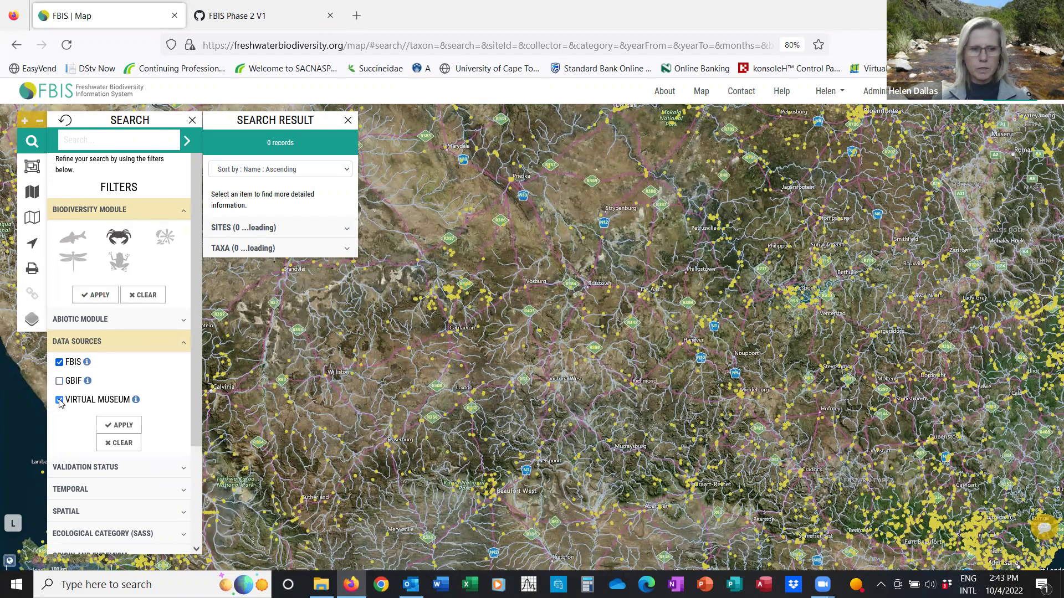
pyautogui.click(123, 432)
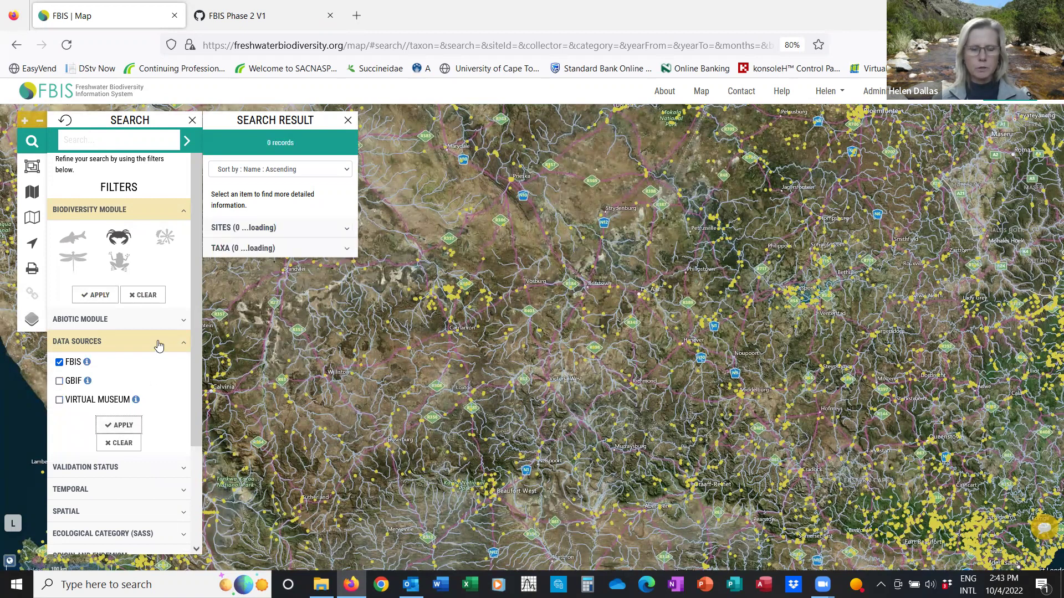
pyautogui.click(159, 345)
pyautogui.click(155, 212)
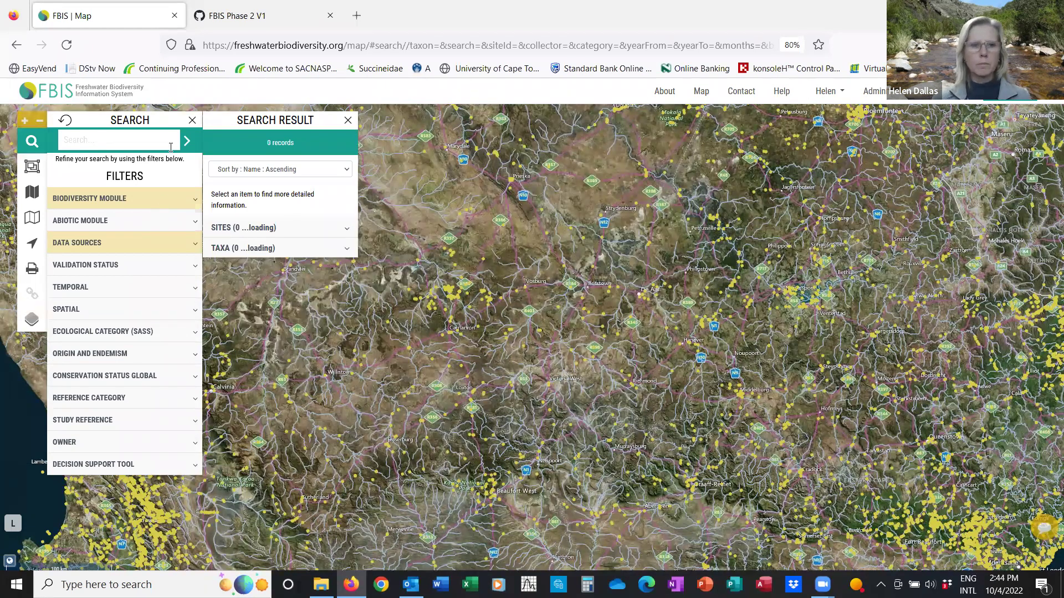
pyautogui.click(189, 143)
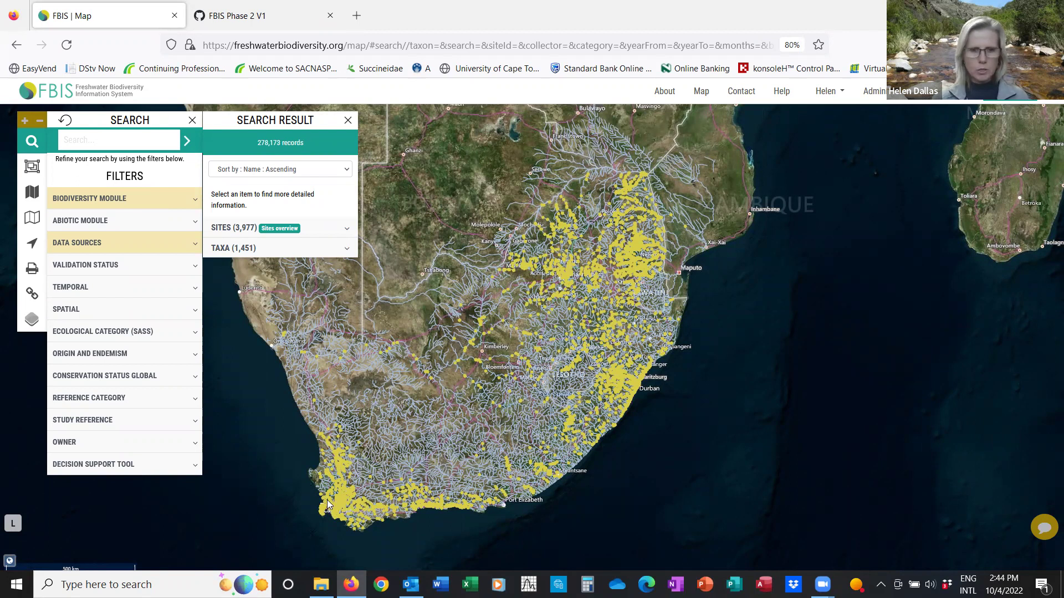
# Draw a lasso polygon around the river sites in the Jonkershoek valley, from east of Stellenbosch to Du Toits Peak.
pyautogui.moveTo(342, 520); pyautogui.dragTo(344, 522)
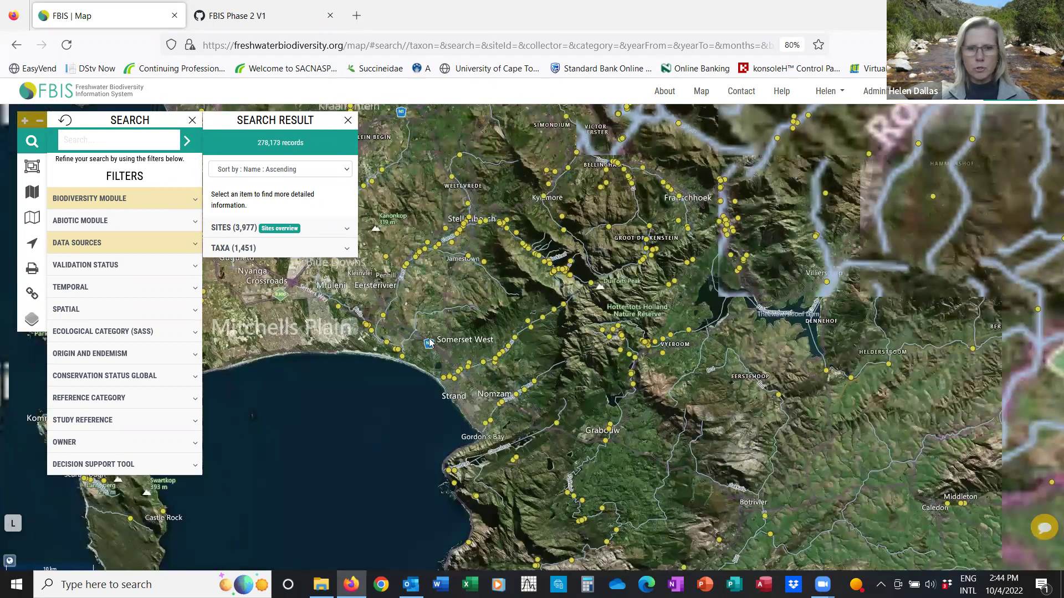
pyautogui.moveTo(429, 339); pyautogui.dragTo(418, 344)
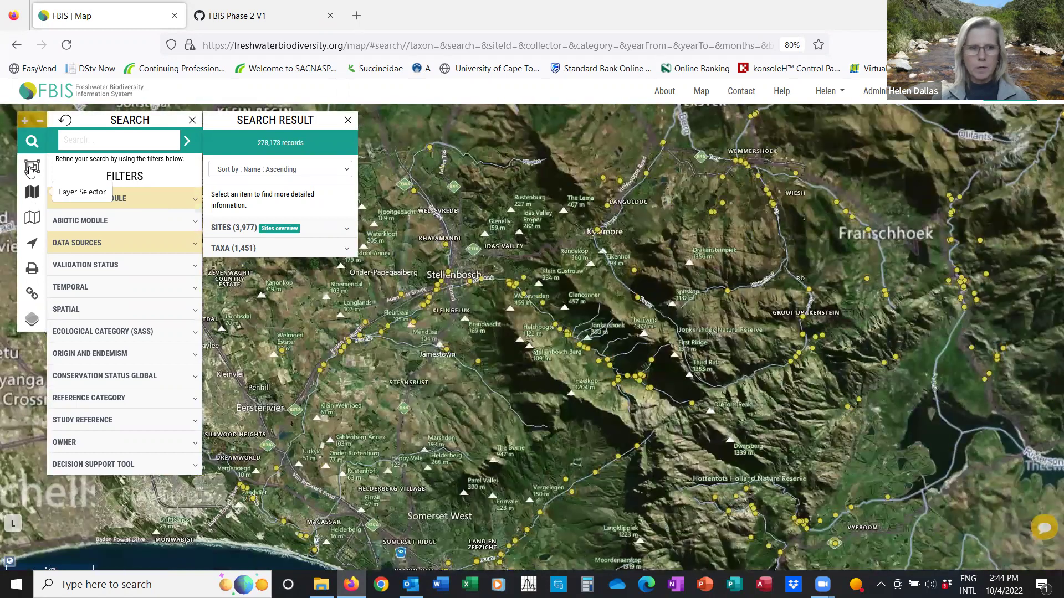
pyautogui.click(30, 169)
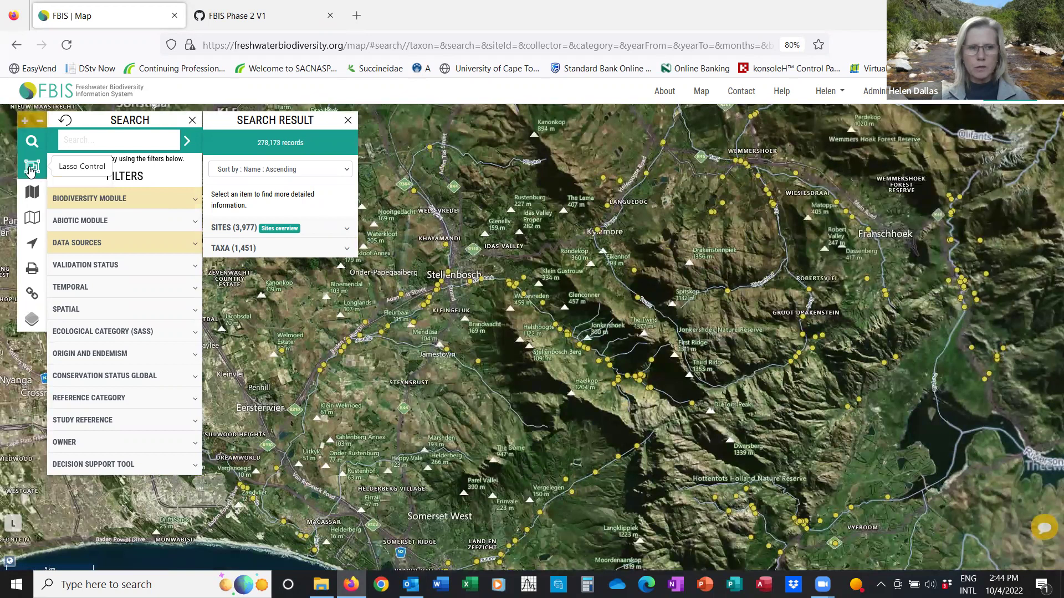
pyautogui.click(97, 145)
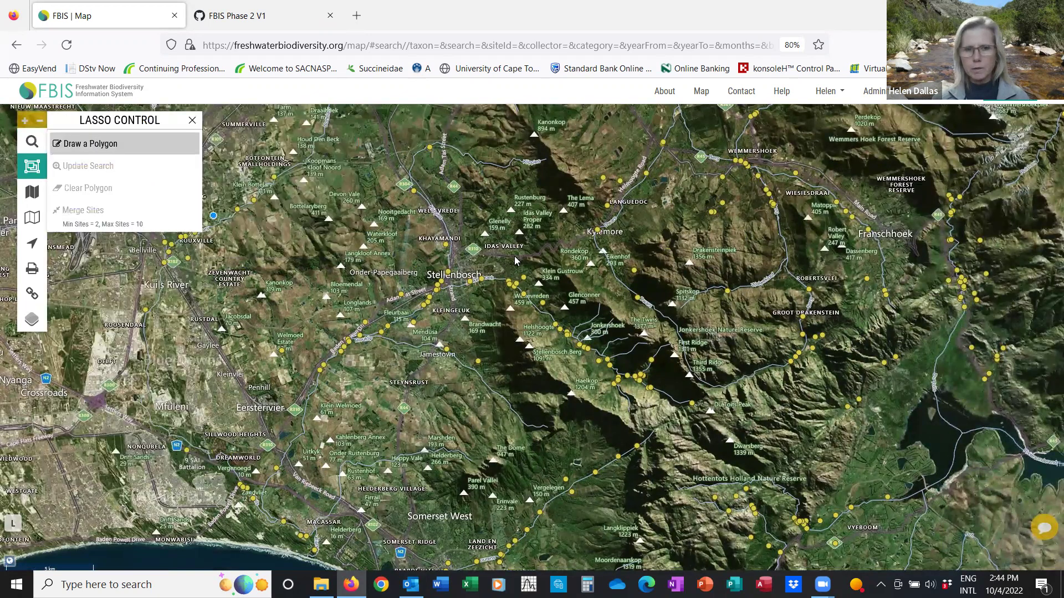
pyautogui.click(485, 296)
pyautogui.click(634, 414)
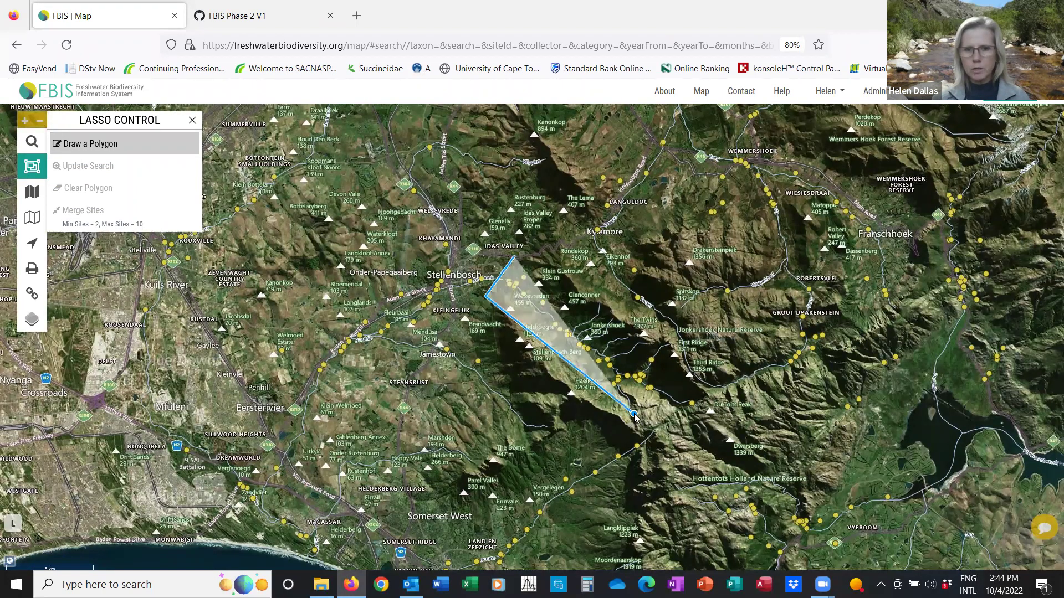
pyautogui.click(709, 416)
pyautogui.click(675, 347)
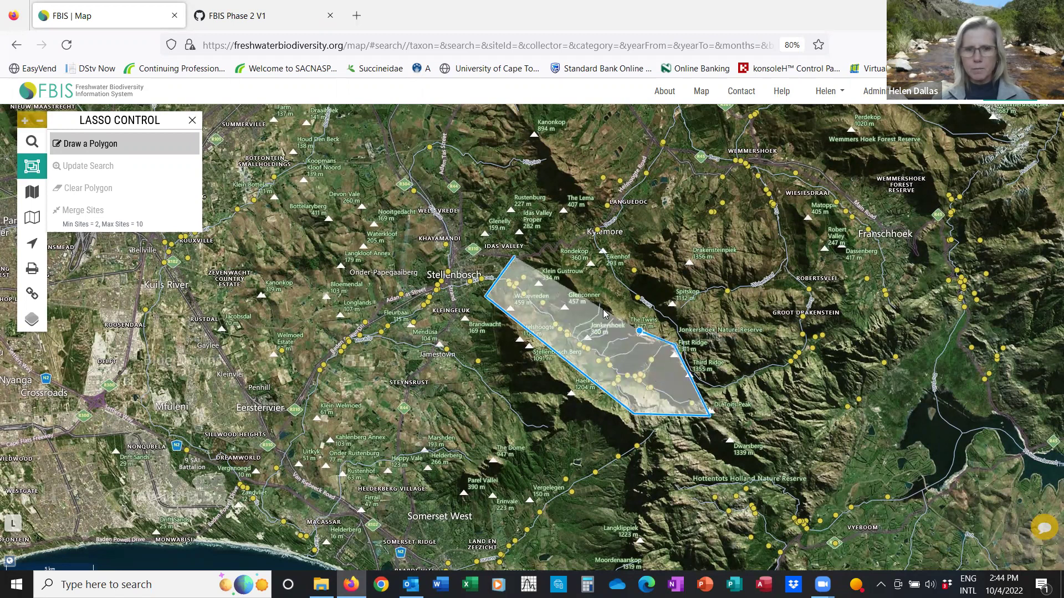
pyautogui.click(514, 258)
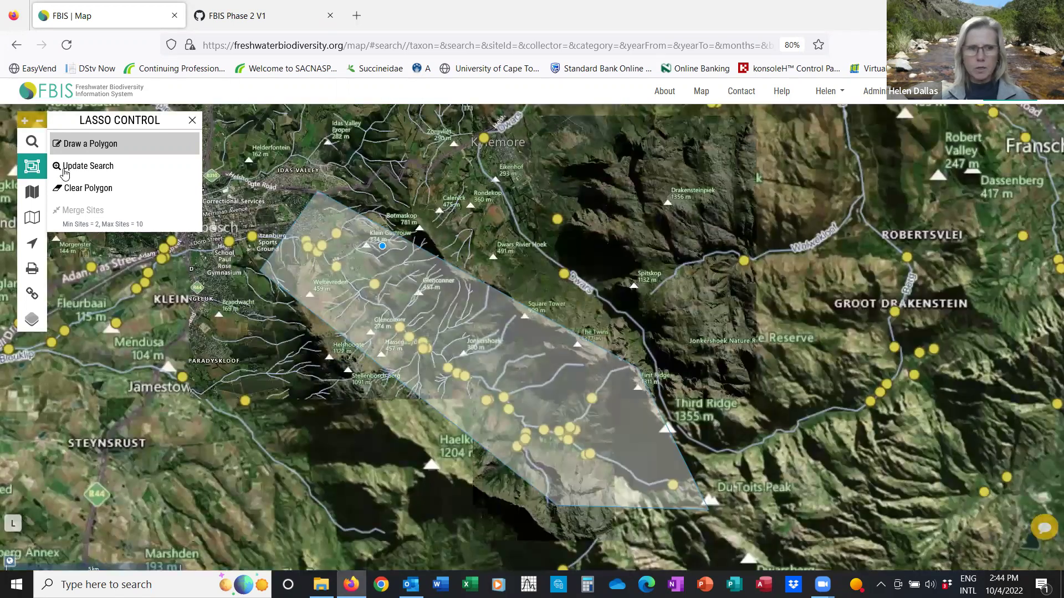
# Update the search with the drawn polygon and open the multi-site SASS dashboard from the sites overview.
pyautogui.click(71, 169)
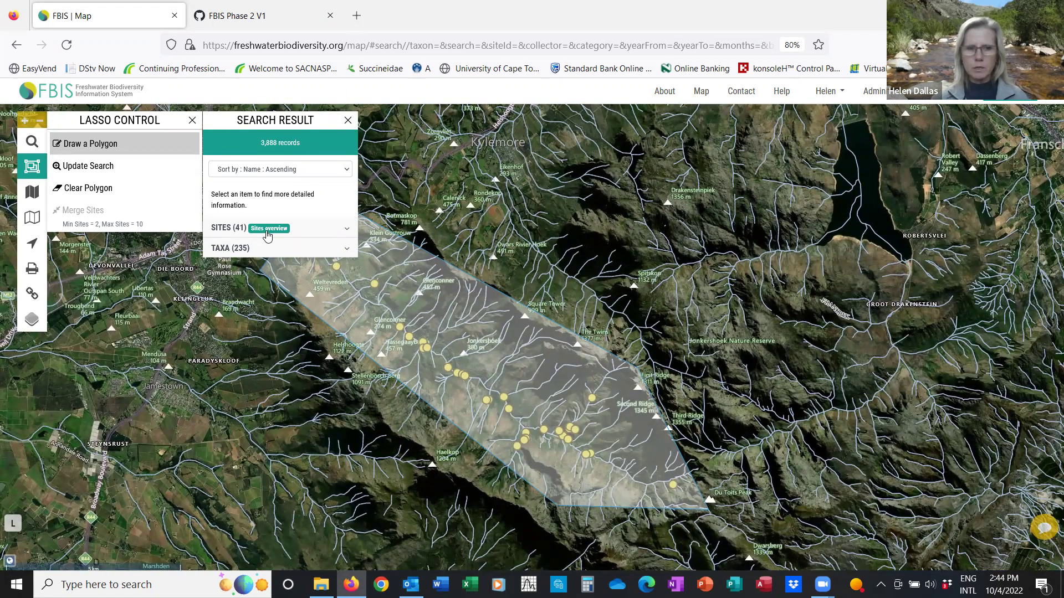
pyautogui.click(267, 230)
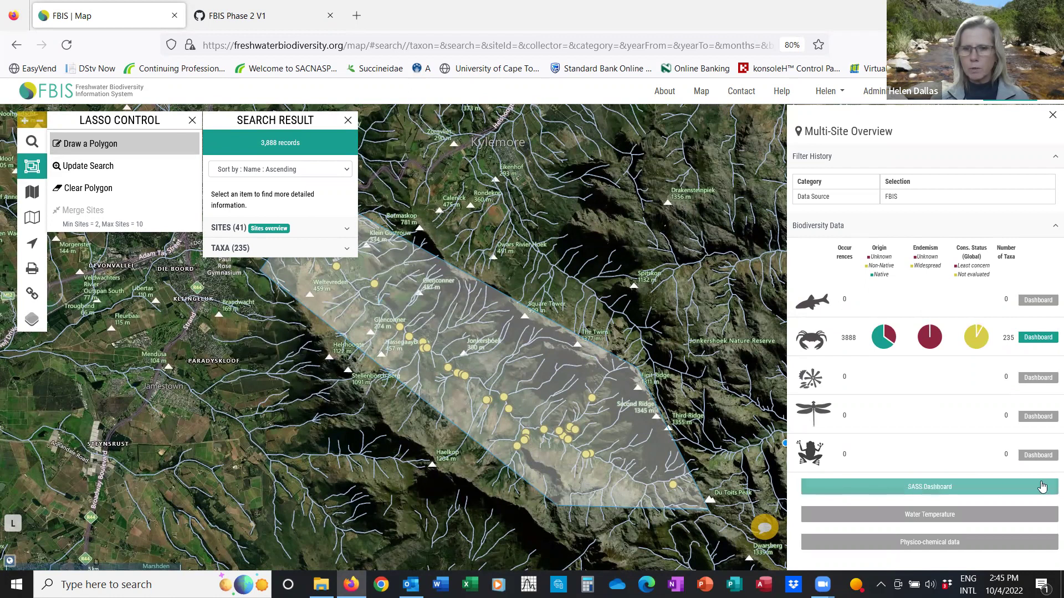
pyautogui.click(938, 487)
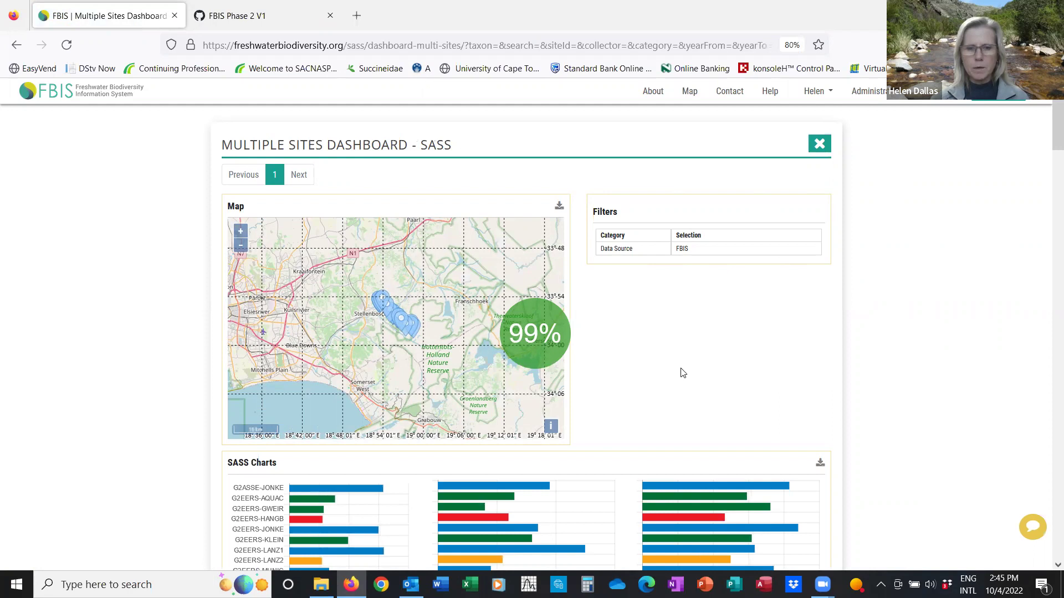
# Examine the multi-site SASS charts of score, number of taxa and ASPT, and the SASS Summary table for each site.
pyautogui.scroll(-6, 683, 372)
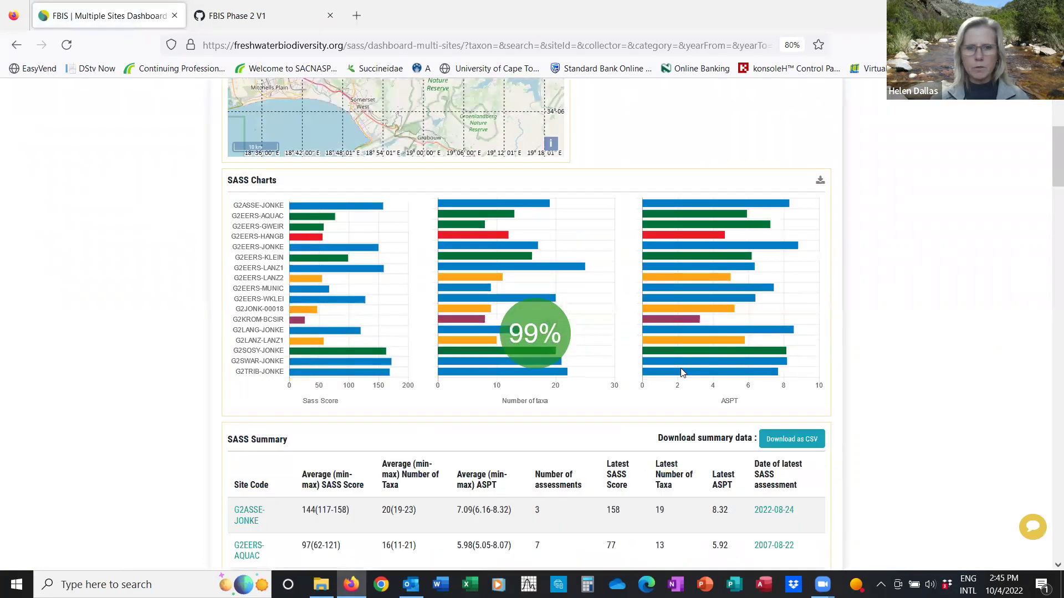
pyautogui.scroll(-1, 683, 373)
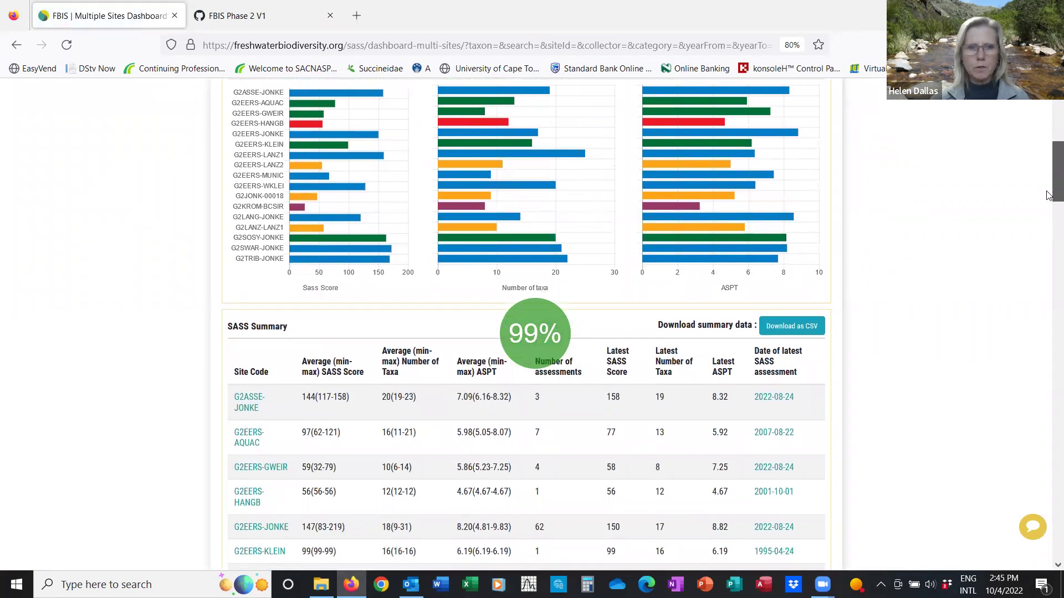
pyautogui.moveTo(298, 92)
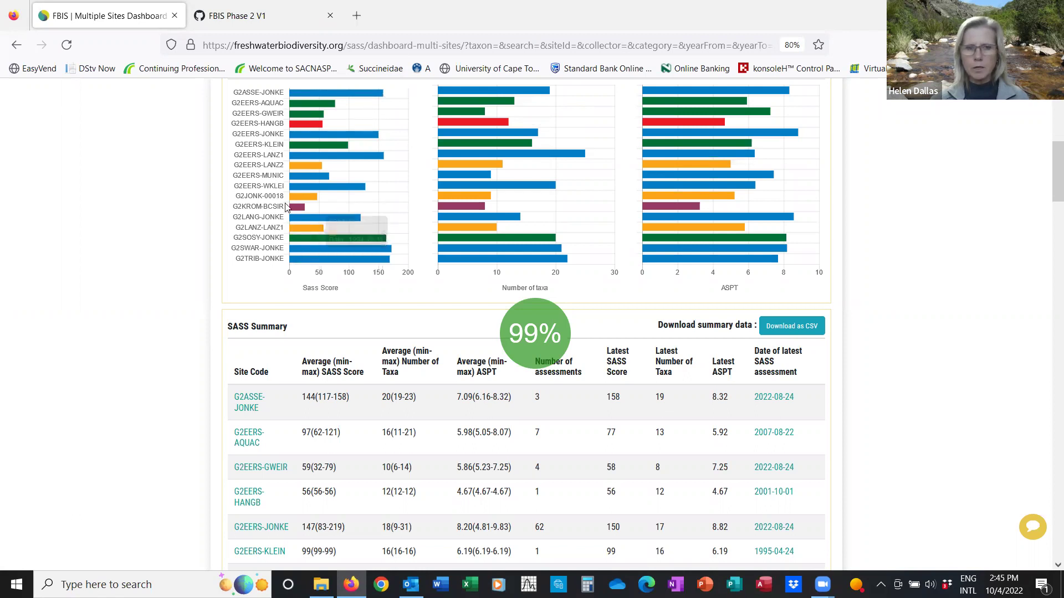
pyautogui.moveTo(296, 213)
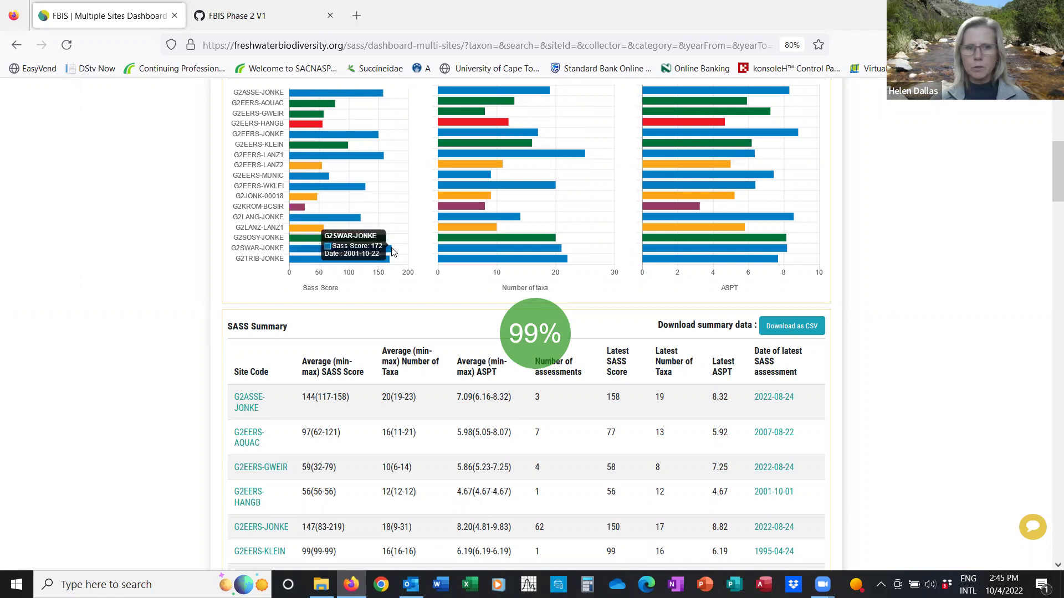
pyautogui.moveTo(387, 252)
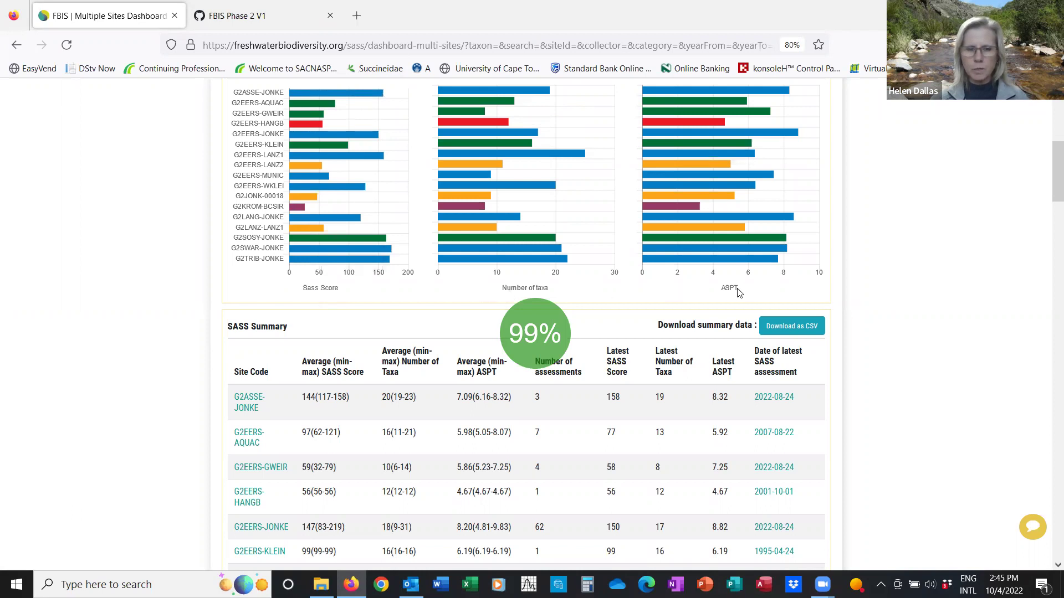
pyautogui.scroll(2, 889, 302)
pyautogui.scroll(-5, 890, 302)
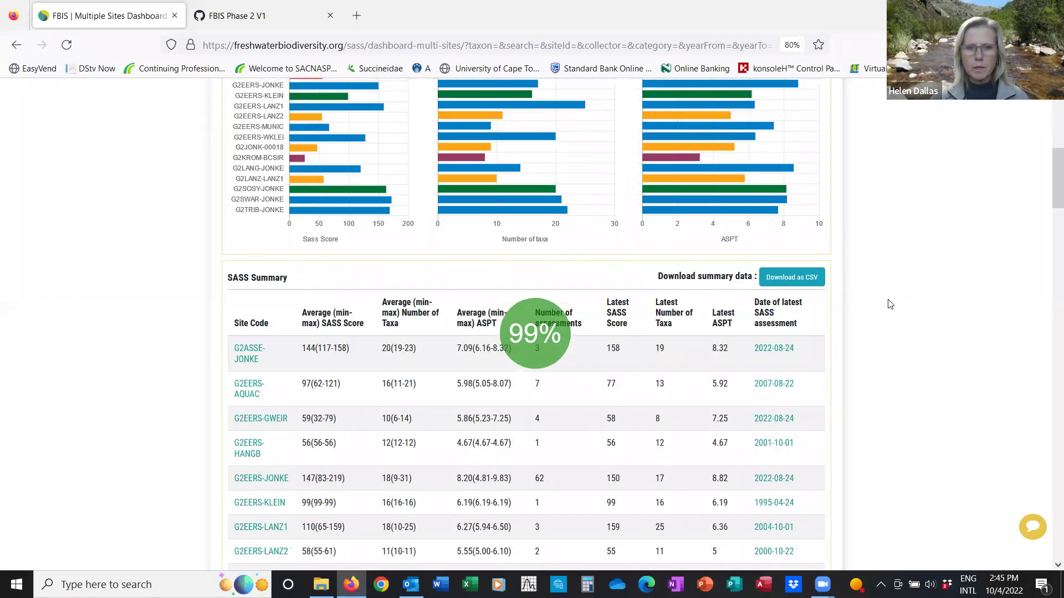
pyautogui.scroll(-1, 890, 304)
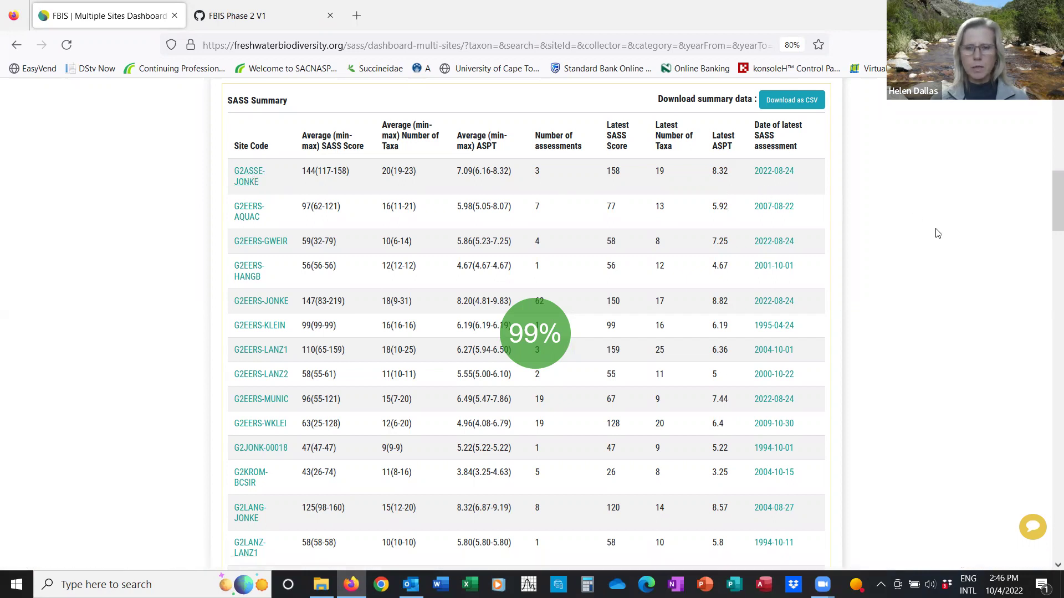
pyautogui.scroll(-1, 937, 246)
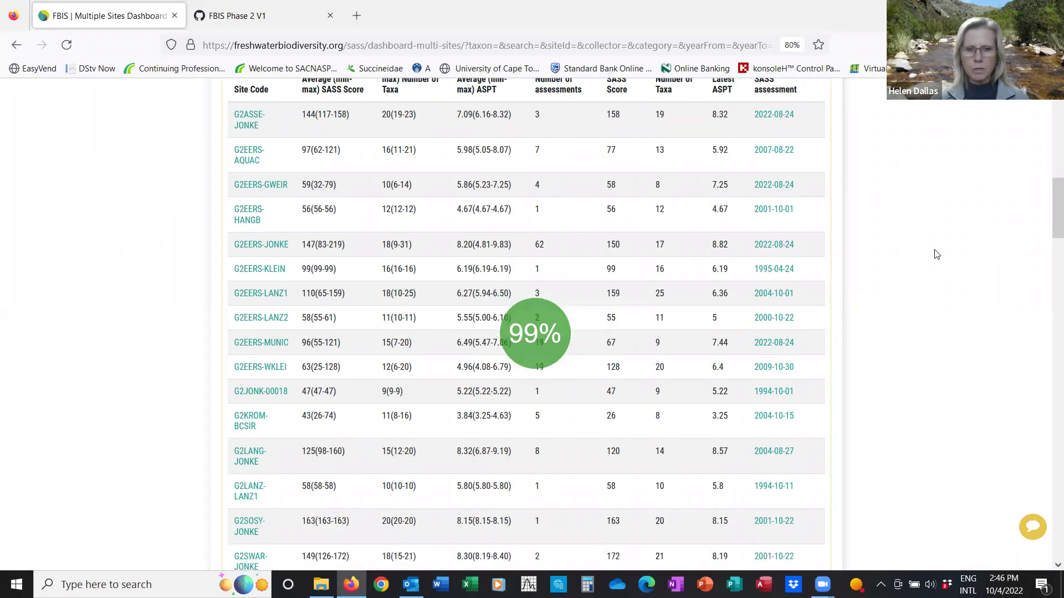
pyautogui.scroll(-1, 936, 255)
pyautogui.scroll(-2, 937, 257)
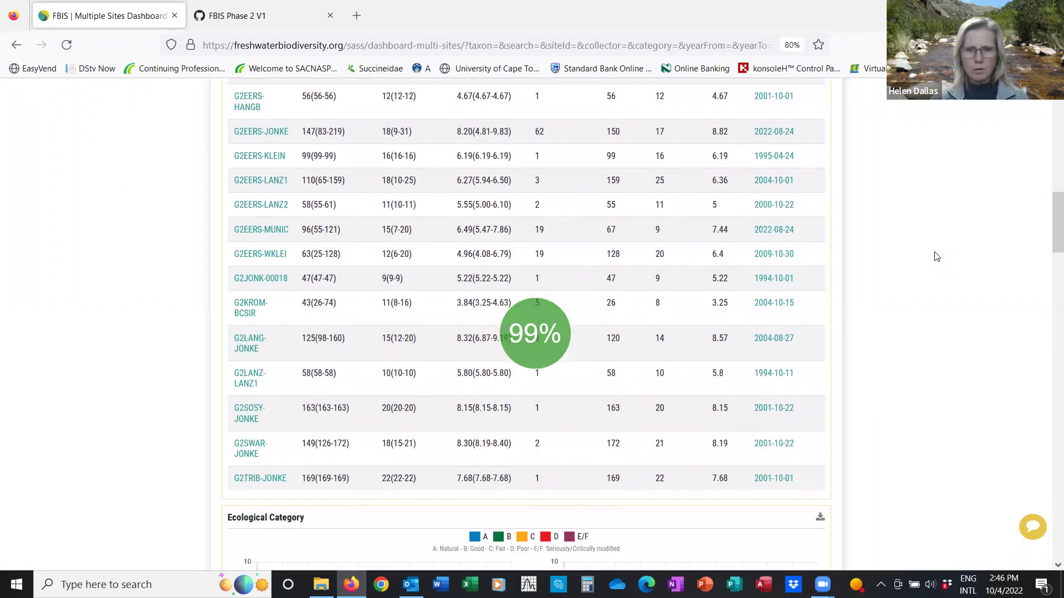
# Review the Ecological Category plots for both ecoregions and the SASS Taxa per biotope table.
pyautogui.scroll(-5, 937, 258)
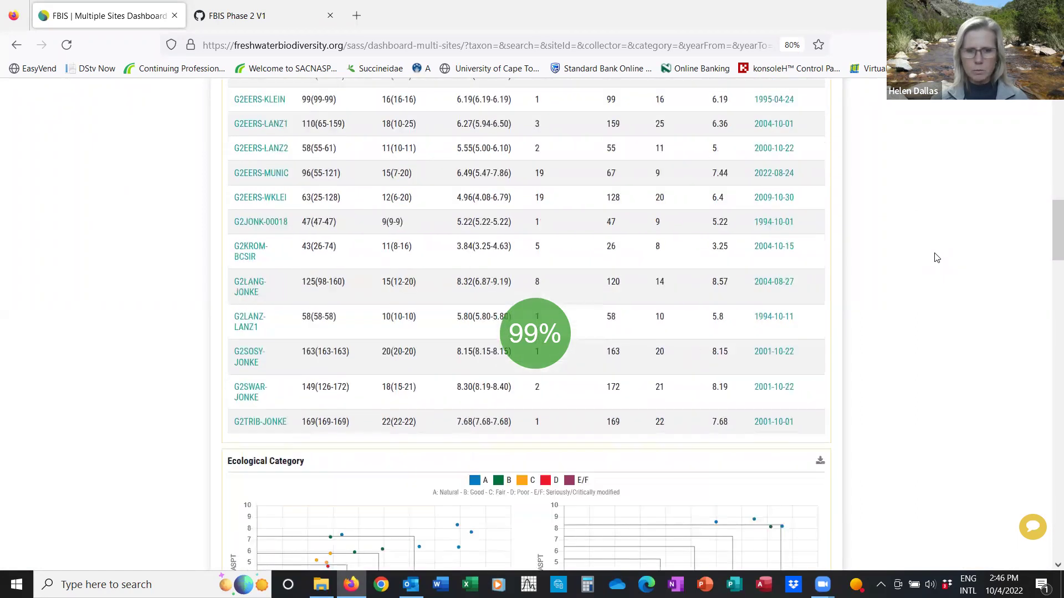
pyautogui.scroll(-1, 936, 258)
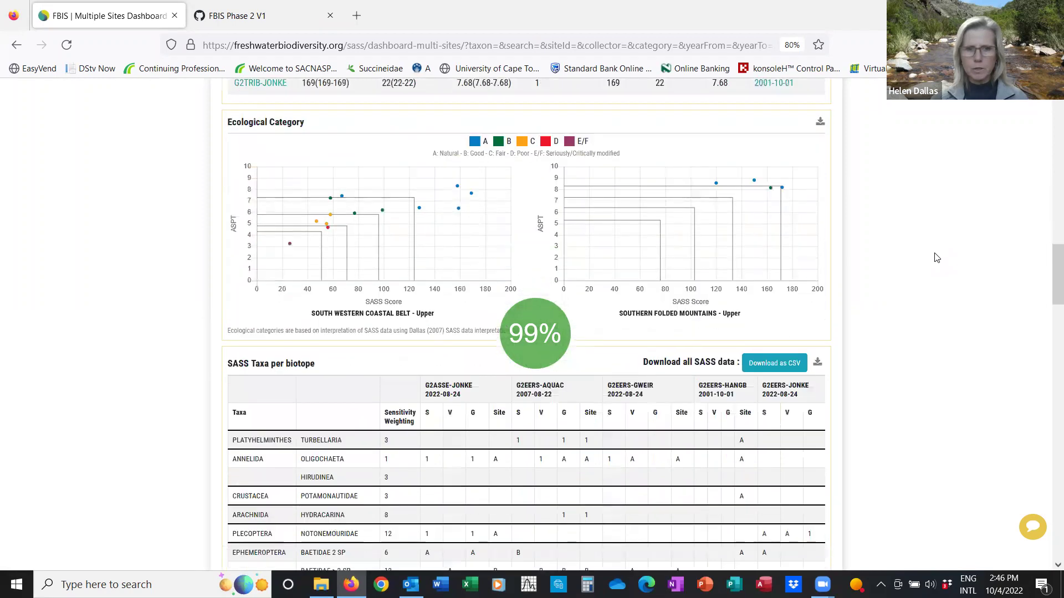
pyautogui.scroll(-1, 937, 258)
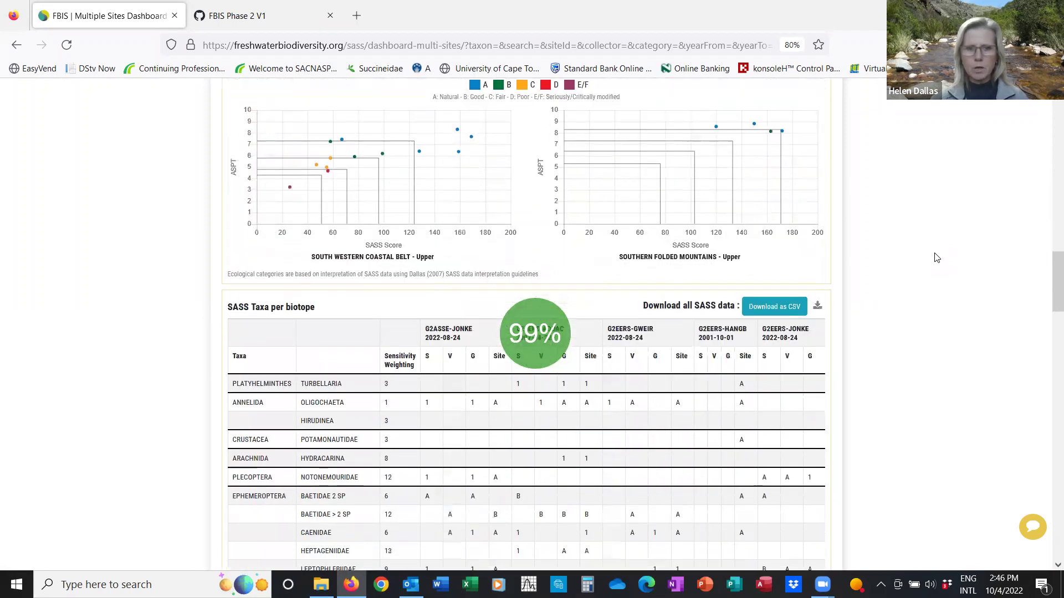
pyautogui.scroll(1, 936, 257)
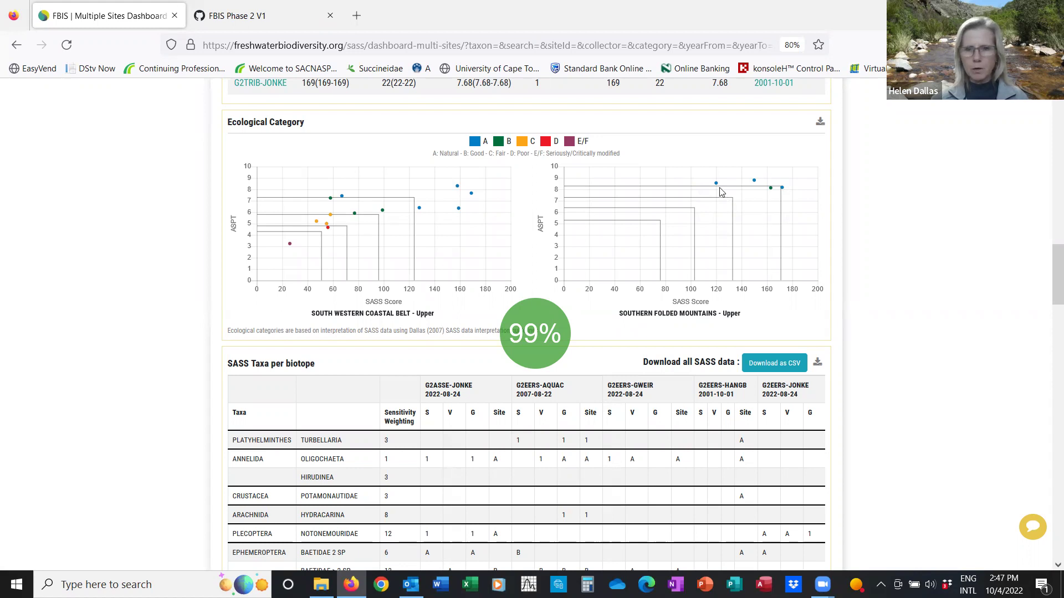
pyautogui.moveTo(719, 189)
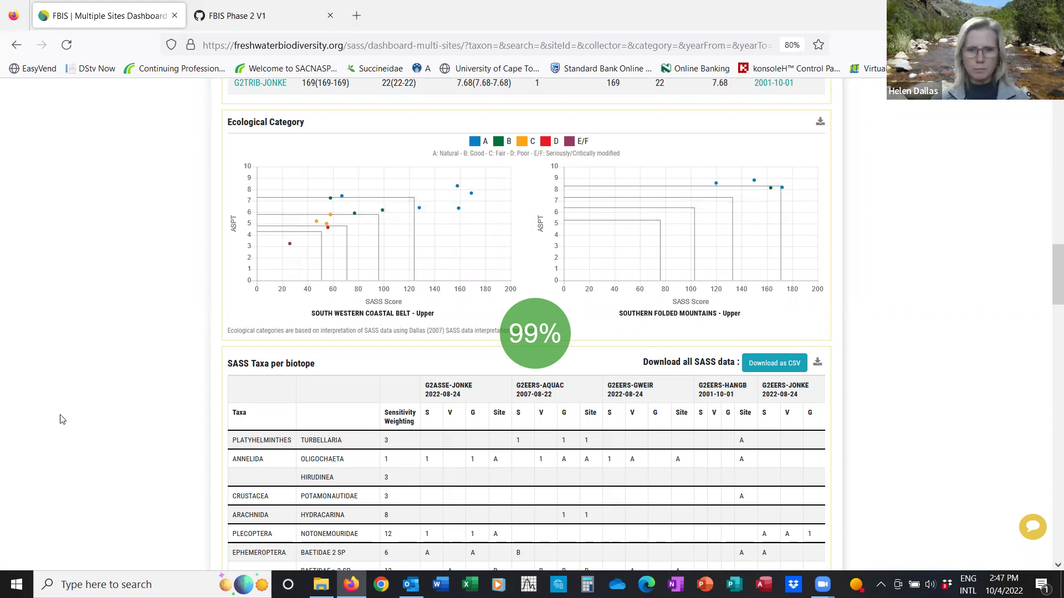
pyautogui.scroll(-5, 56, 444)
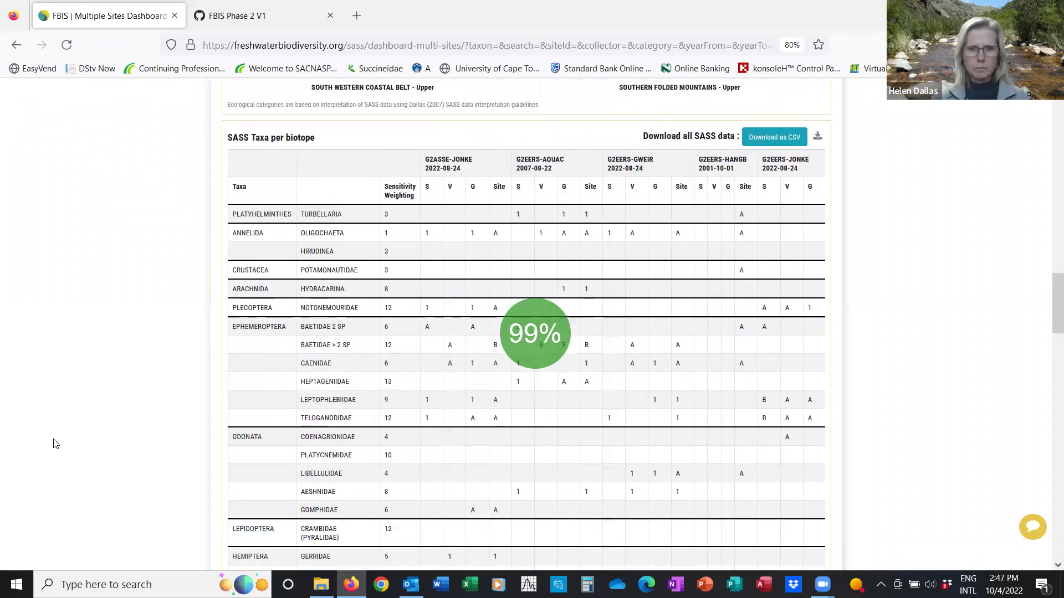
# Examine the taxa abundances per biotope for each site, down to the SASS Score, Number of Taxa and ASPT rows.
pyautogui.scroll(-1, 56, 444)
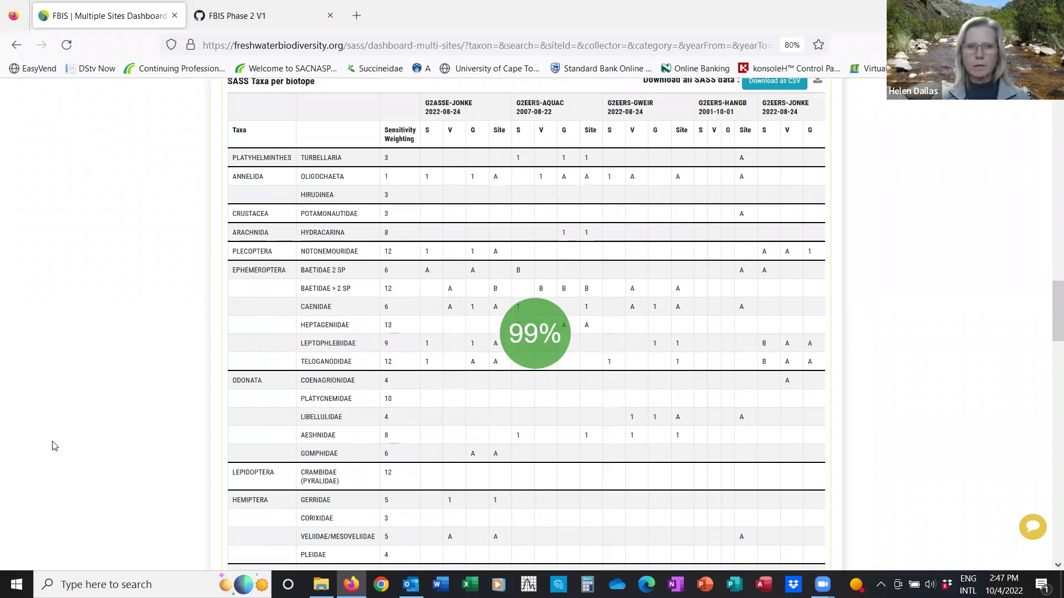
pyautogui.scroll(1, 55, 446)
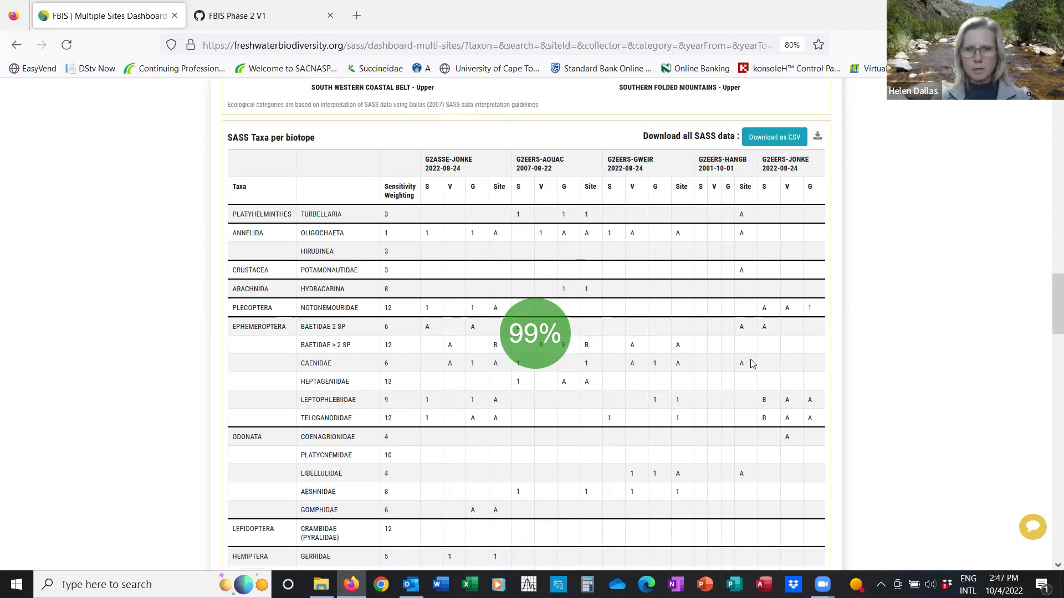
pyautogui.scroll(-1, 711, 440)
pyautogui.scroll(-10, 713, 443)
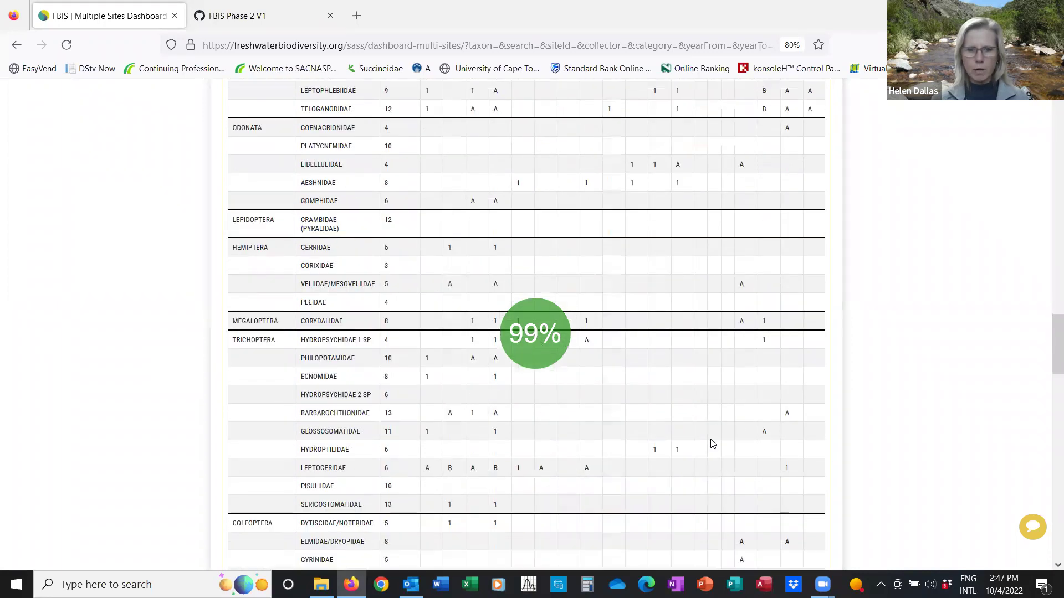
pyautogui.scroll(-5, 713, 443)
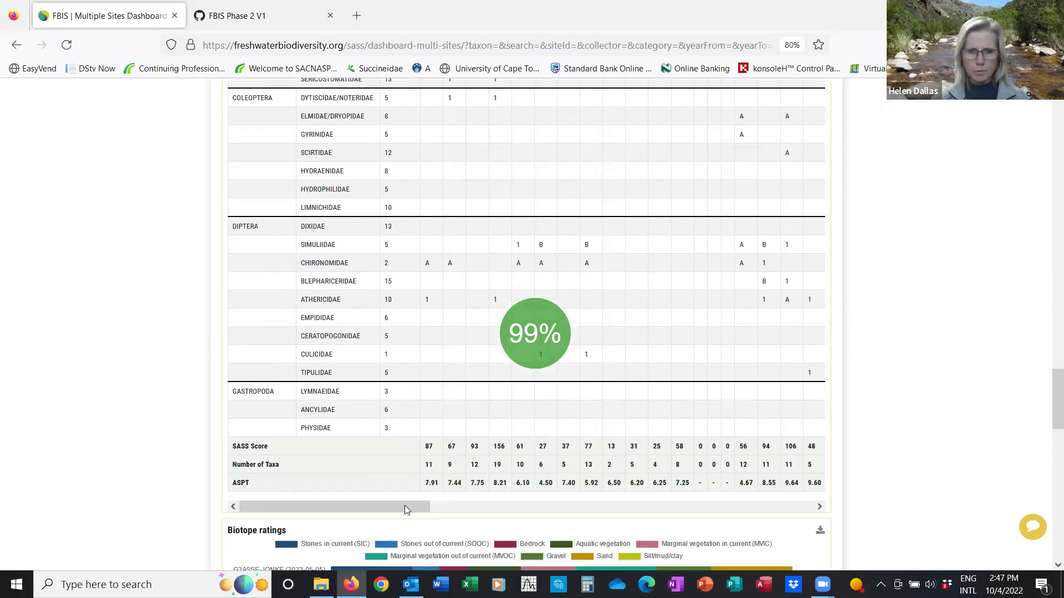
pyautogui.moveTo(423, 506); pyautogui.dragTo(357, 530)
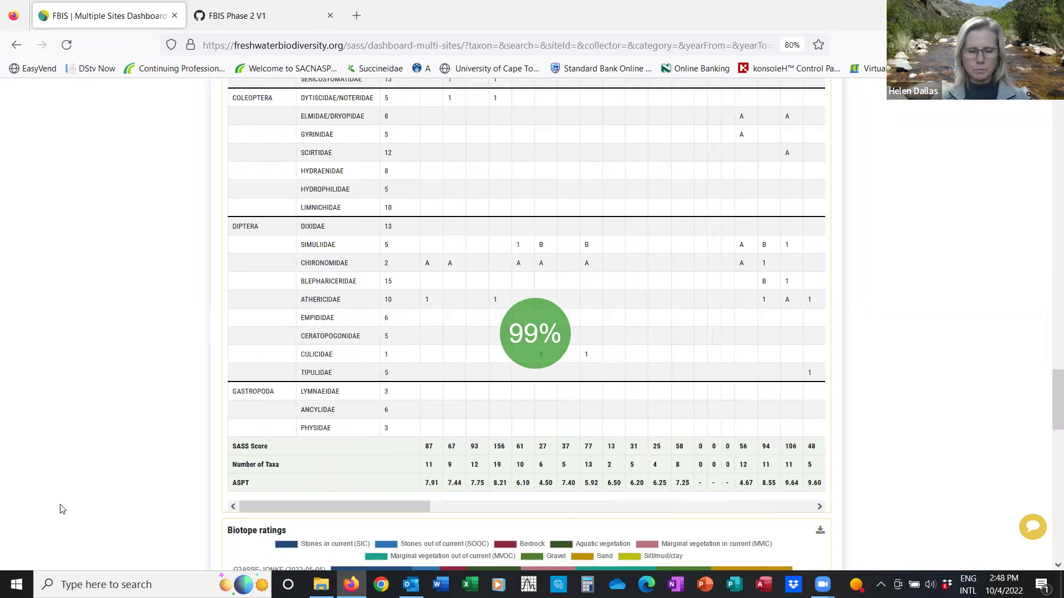
# Review the Biotope ratings chart and the Metadata Table, and close the multi-site SASS dashboard.
pyautogui.scroll(-6, 55, 504)
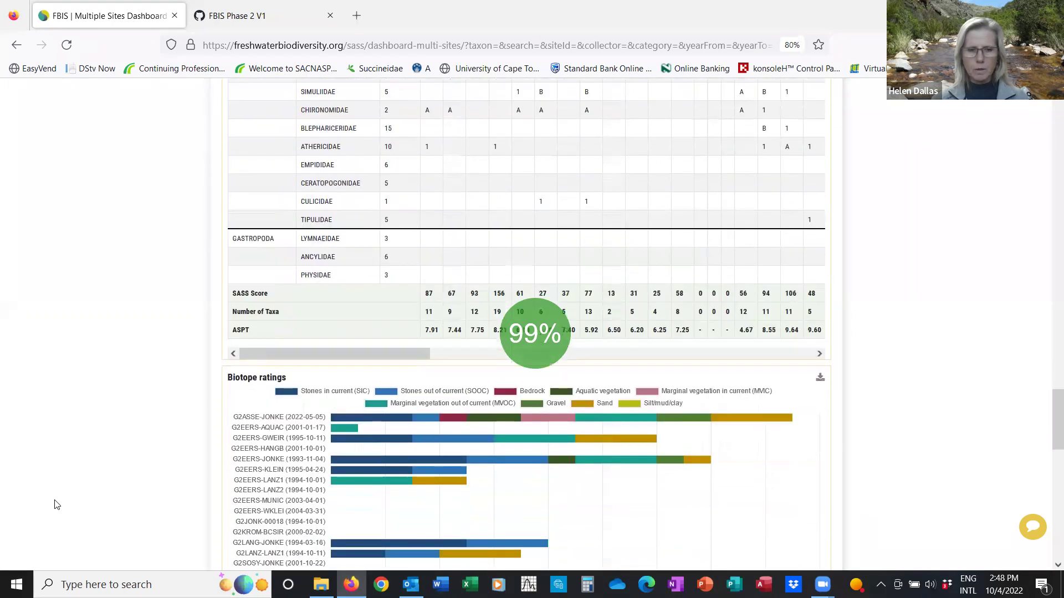
pyautogui.scroll(-2, 55, 504)
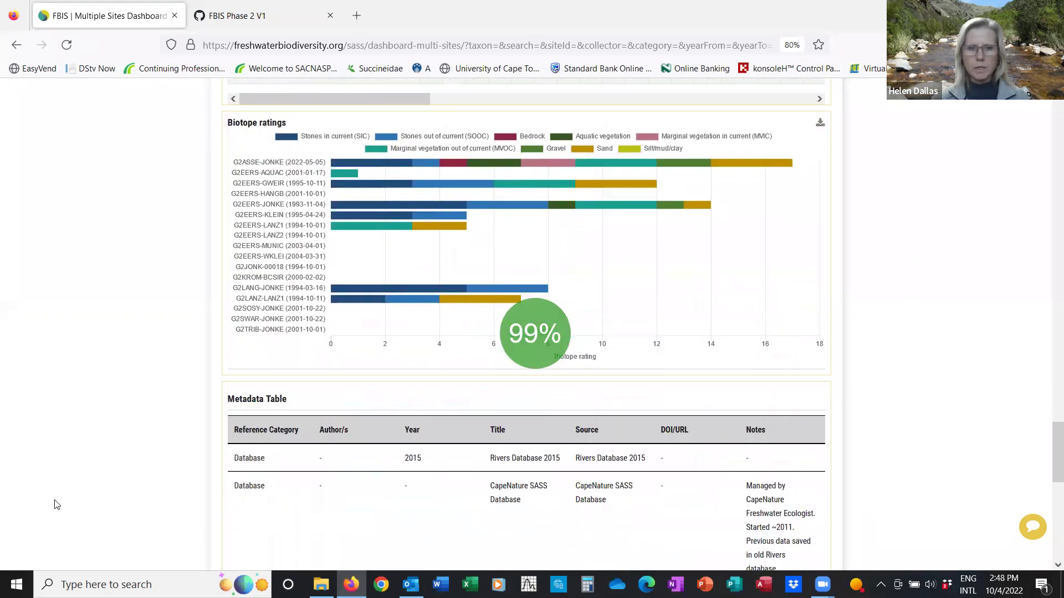
pyautogui.moveTo(337, 119)
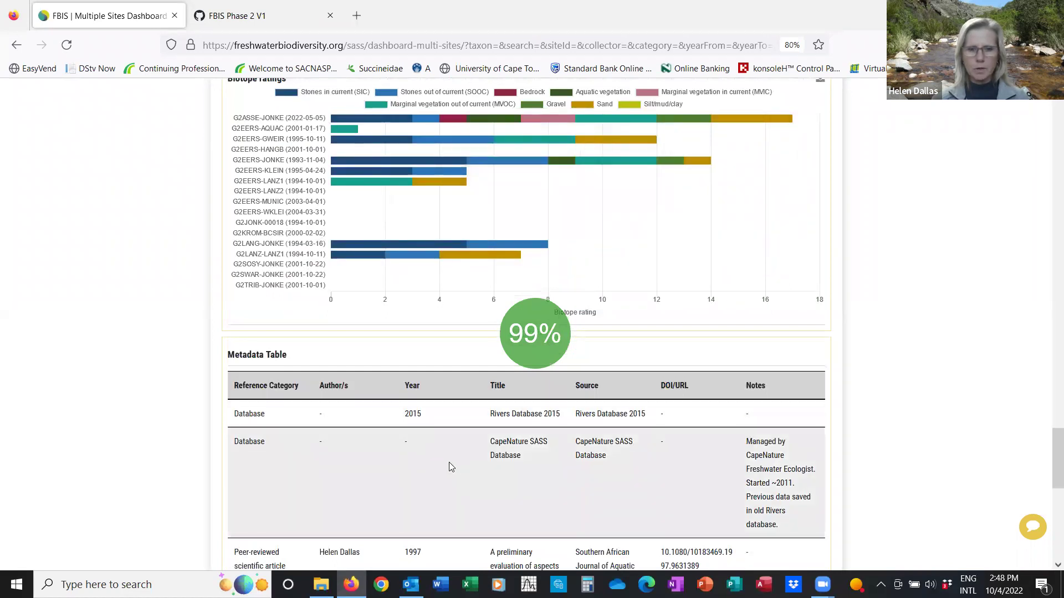
pyautogui.moveTo(1049, 456); pyautogui.dragTo(1049, 116)
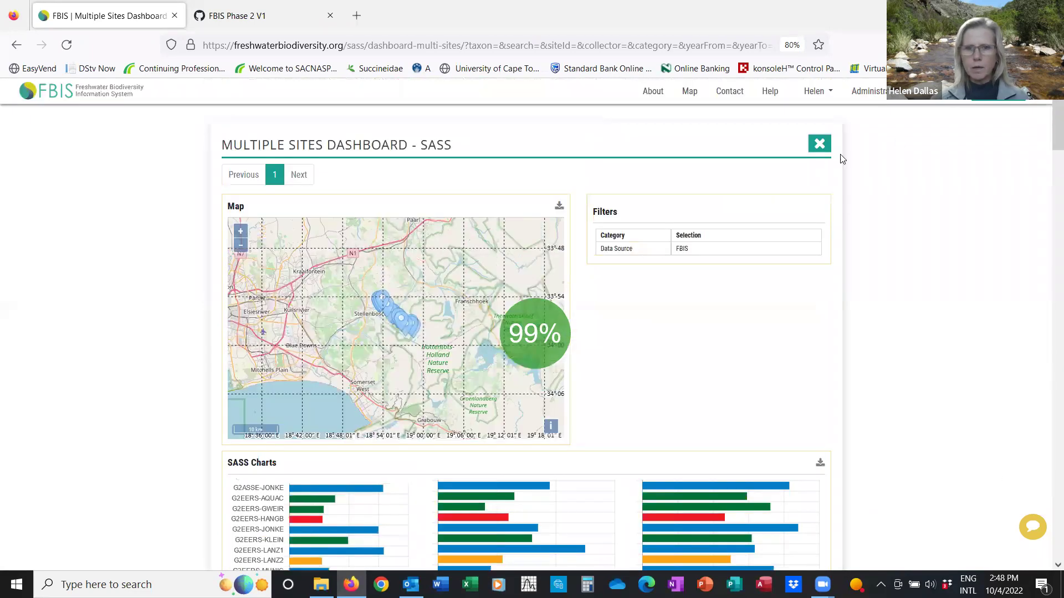
pyautogui.click(820, 145)
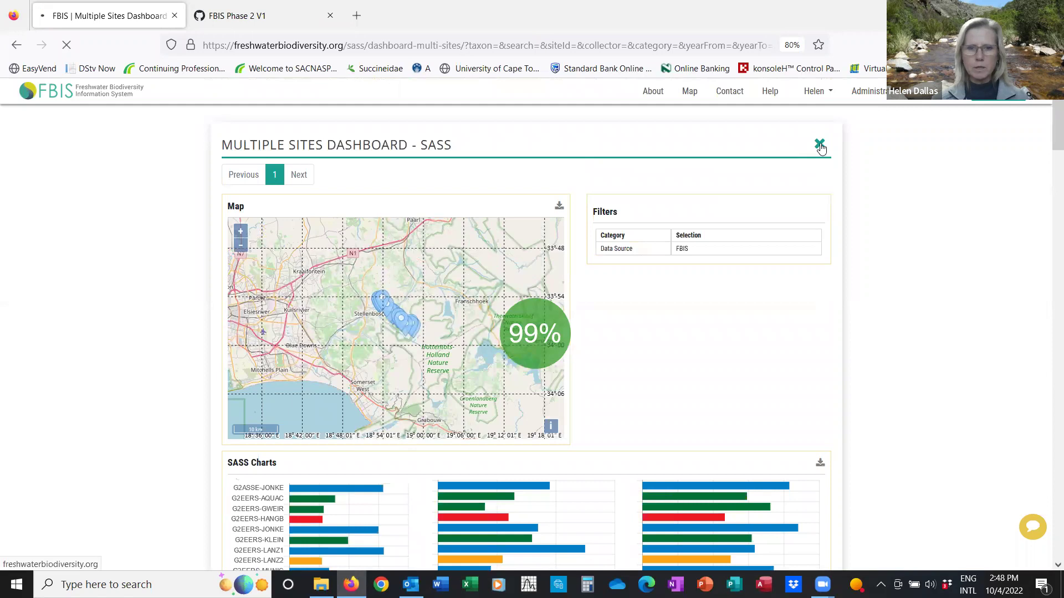